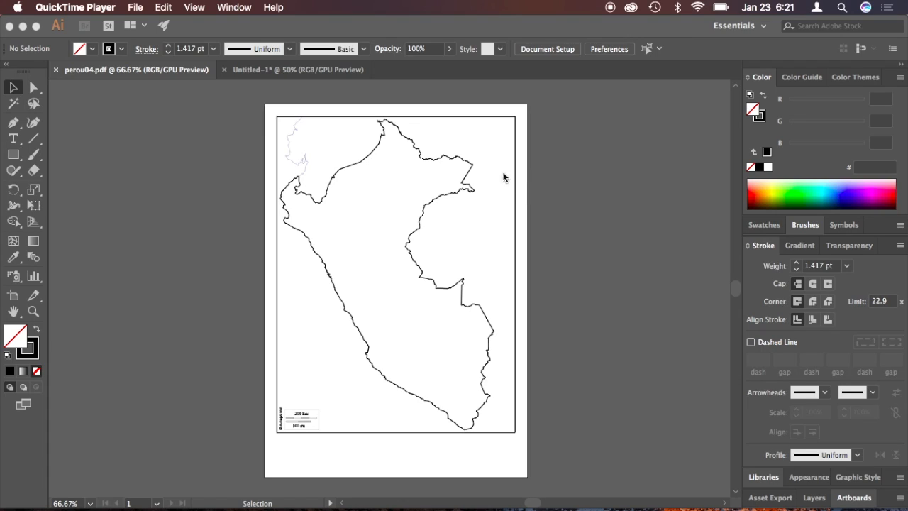
- Examine the Peru border line up close along its eastern and northern edges, including its small jagged details
left_click(474, 218)
key("super+equal")
key("super+equal")
key("super+equal")
key("super+equal")
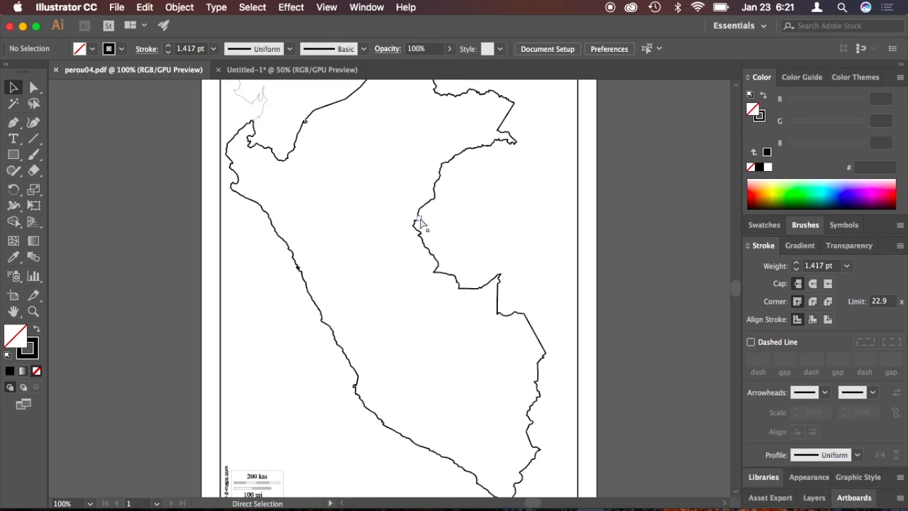
key("space")
left_click_drag(518, 178, 391, 436)
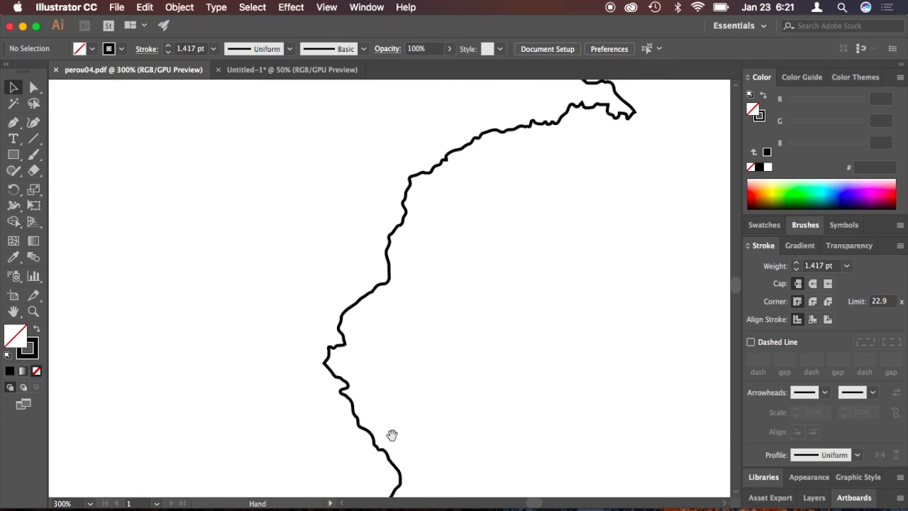
left_click_drag(489, 276, 413, 472)
left_click_drag(362, 300, 522, 403)
key("super+minus")
key("super+minus")
key("super+minus")
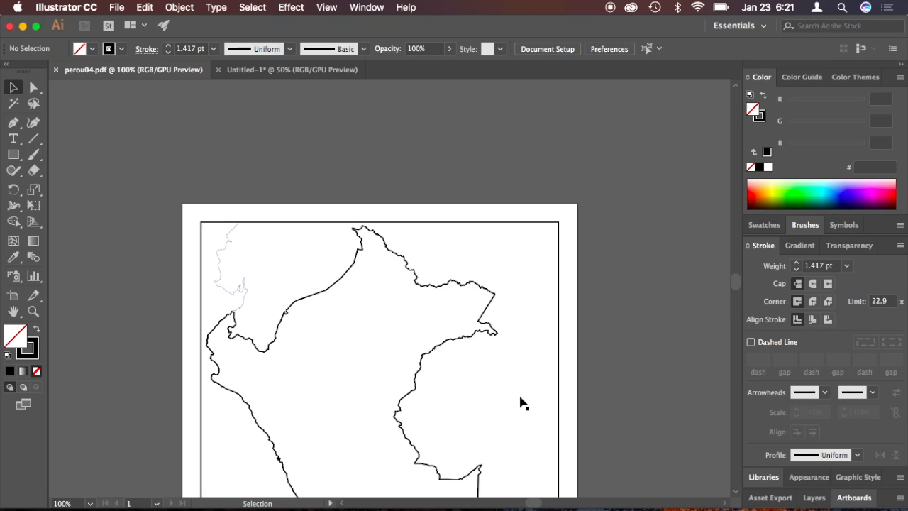
key("super+0")
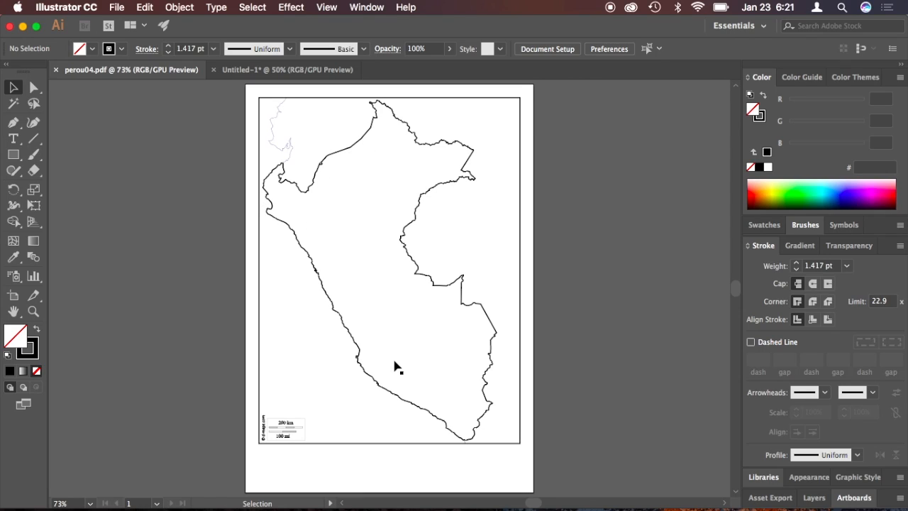
- Copy the Peru outline from perou04.pdf and paste it into the Untitled-1 document
left_click(368, 138)
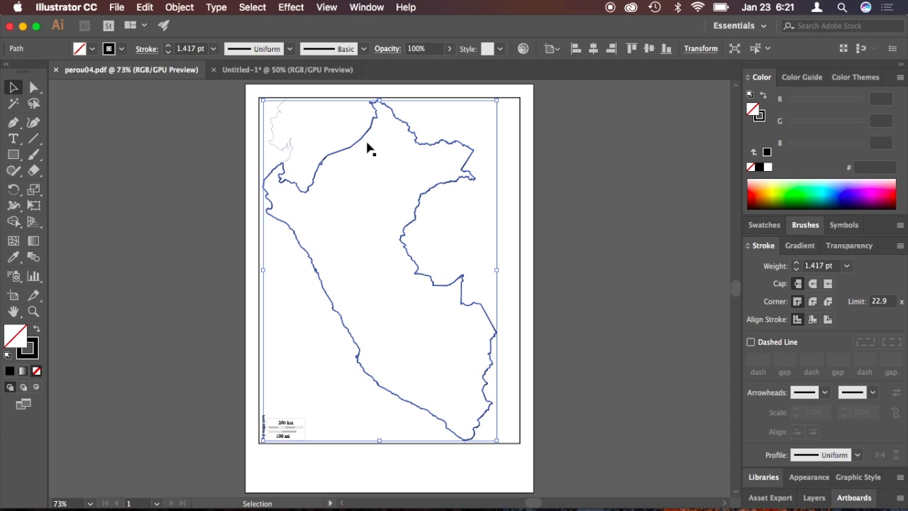
left_click(284, 69)
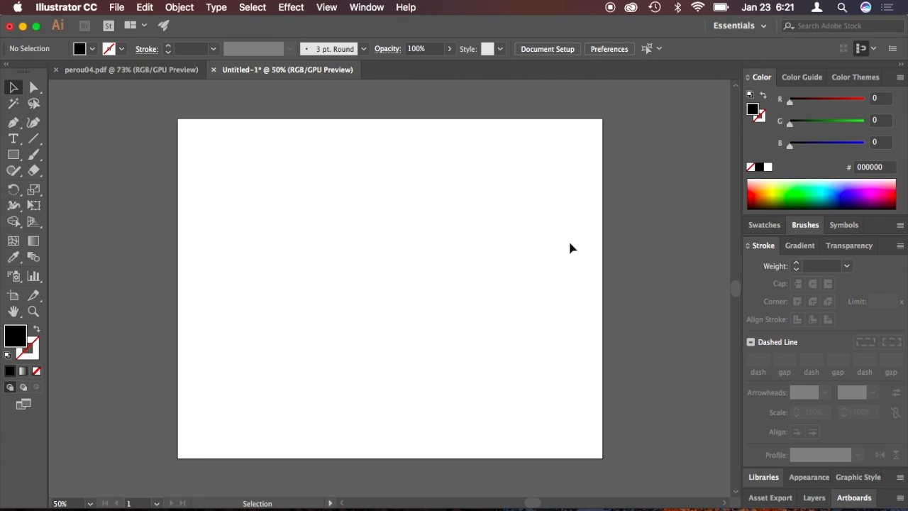
key("super+v")
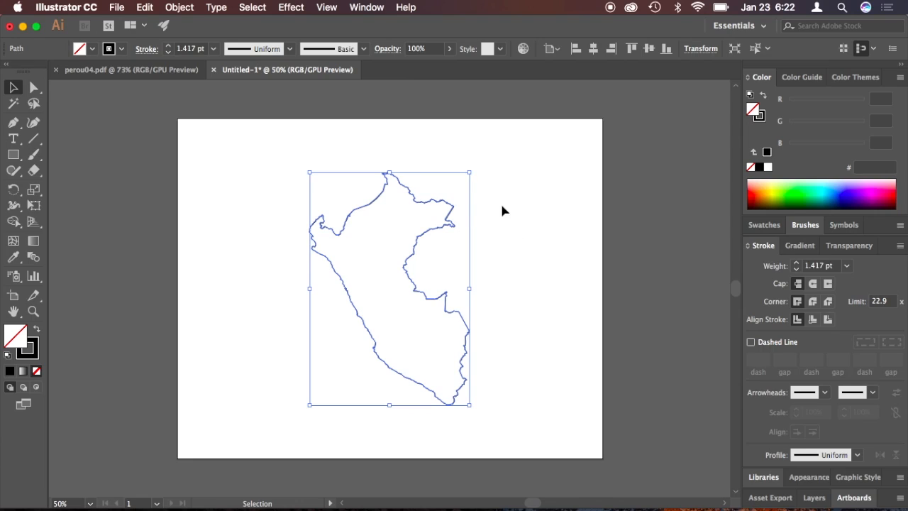
left_click(499, 208)
- Select the pasted Peru outline and enlarge the brush list so that all its brushes show
key("super+equal")
key("super+equal")
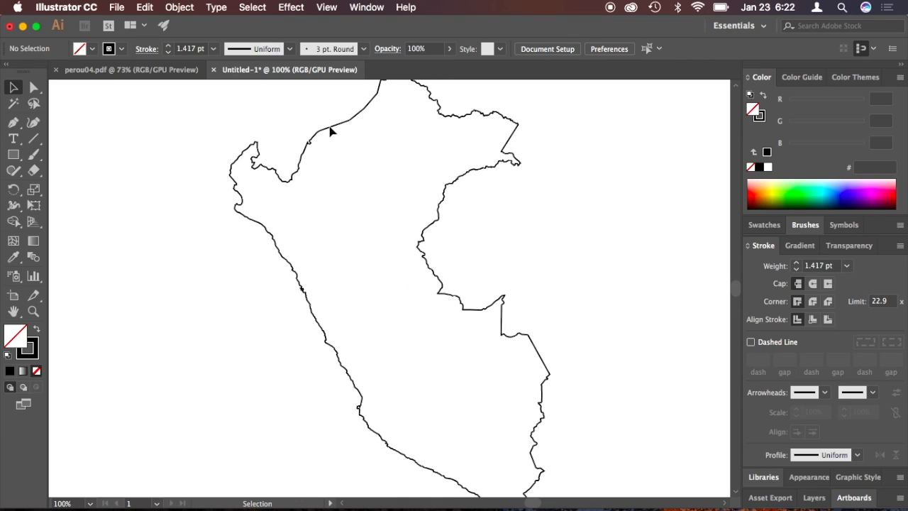
left_click(332, 130)
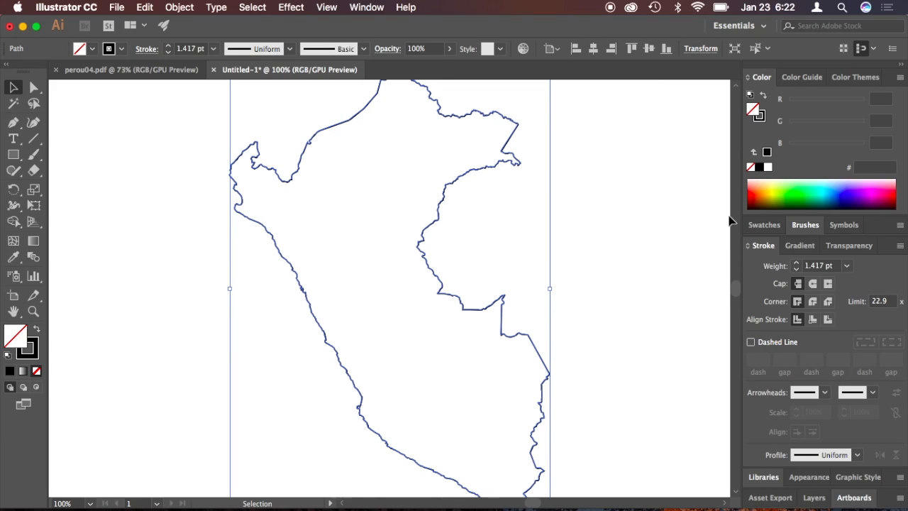
left_click(806, 226)
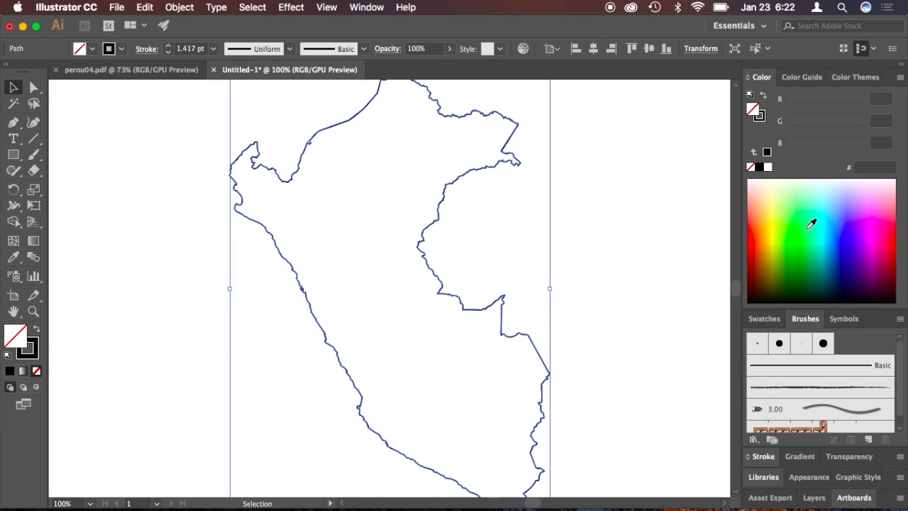
left_click_drag(819, 310, 816, 193)
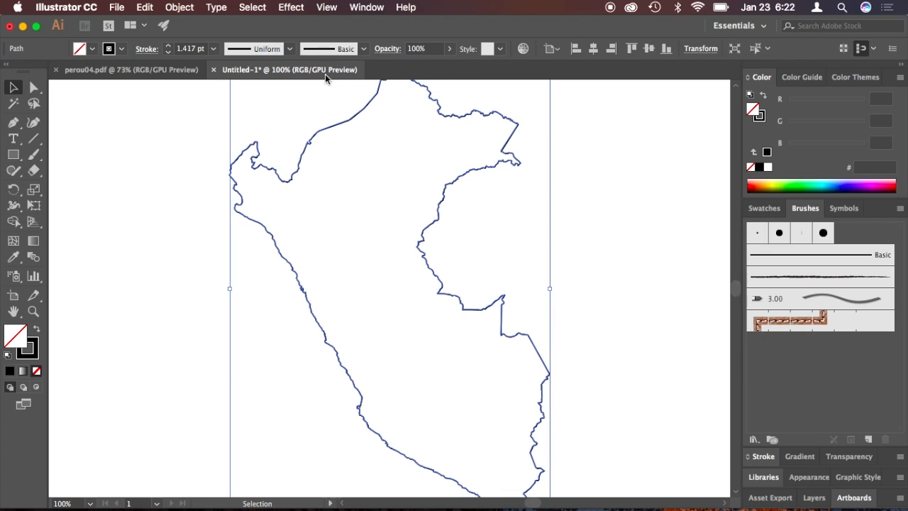
- Apply the thin, rough charcoal-style art brush to the stroke of the Peru outline
left_click(364, 48)
mouse_move(364, 103)
left_mouse_down()
mouse_move(361, 123)
mouse_move(361, 99)
left_mouse_up()
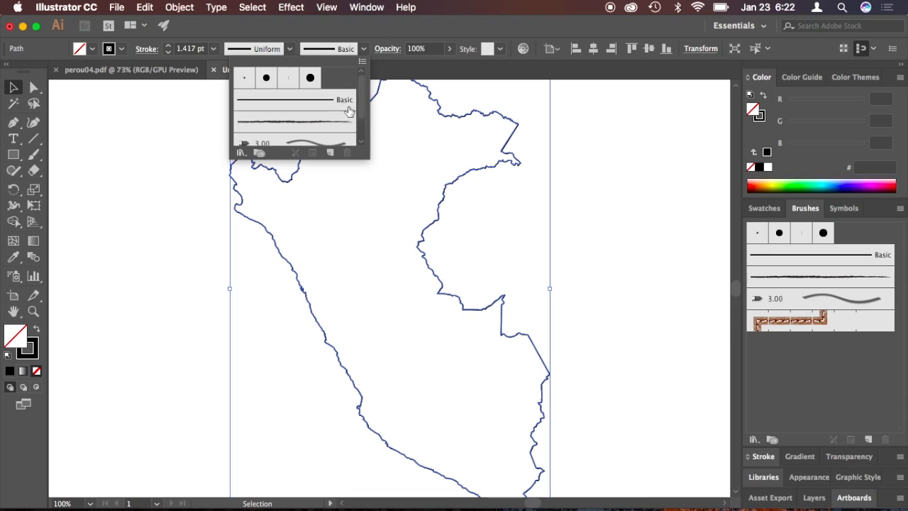
left_click(325, 122)
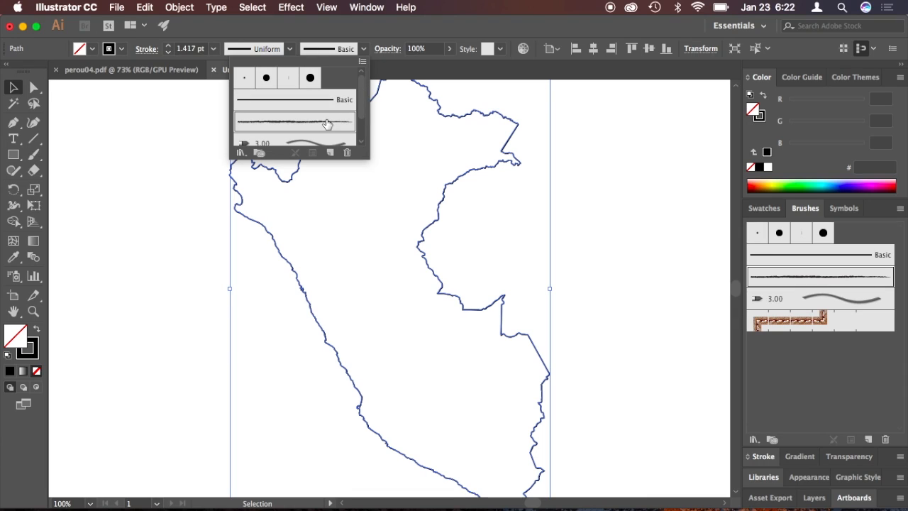
left_click(607, 181)
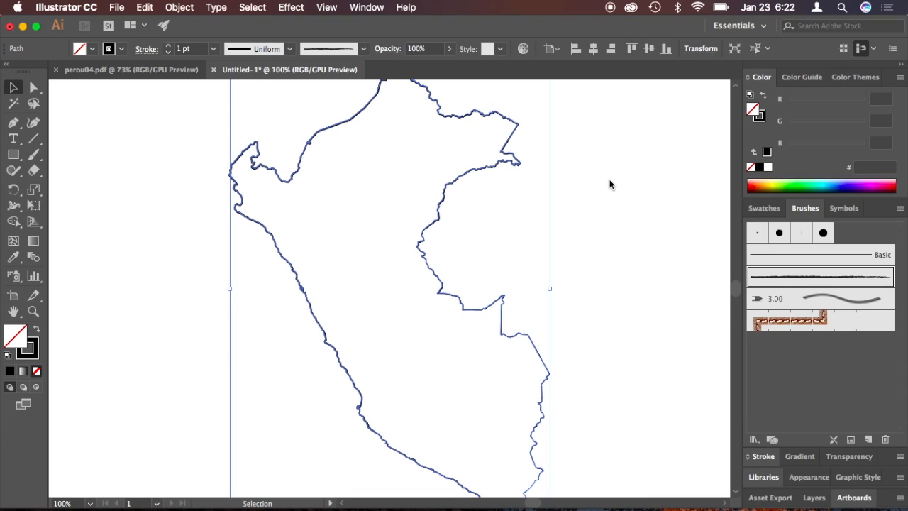
- Increase the stroke weight of the brushed Peru outline to 6 pt
left_click(171, 48)
left_click(168, 45)
left_click(169, 45)
left_click(169, 45)
left_click(169, 45)
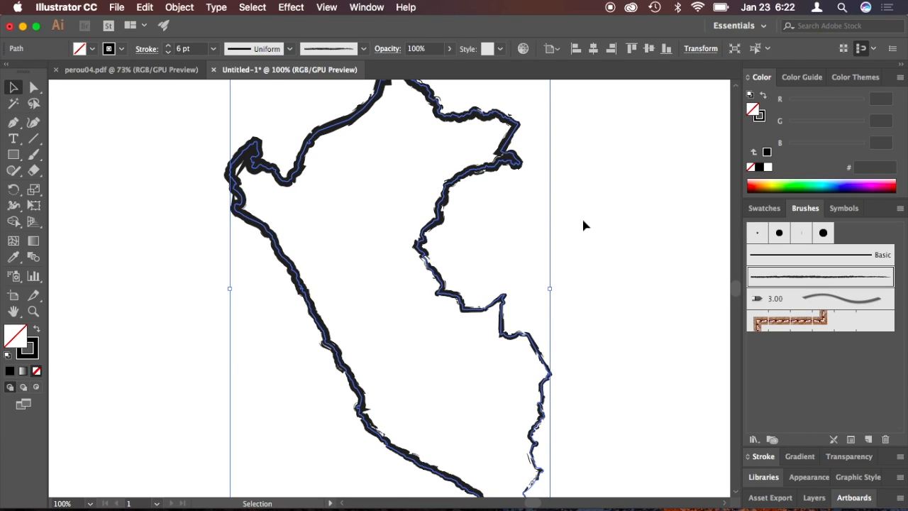
- Load the Artistic_Paintbrush library and apply its dry, broken paint stroke to the outline, keeping the library clear of the artwork
left_click(758, 437)
mouse_move(788, 386)
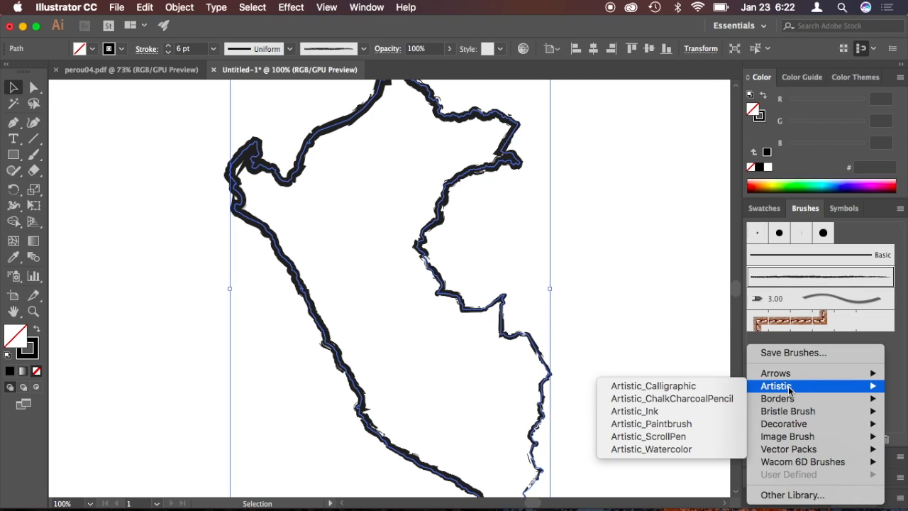
left_click(692, 326)
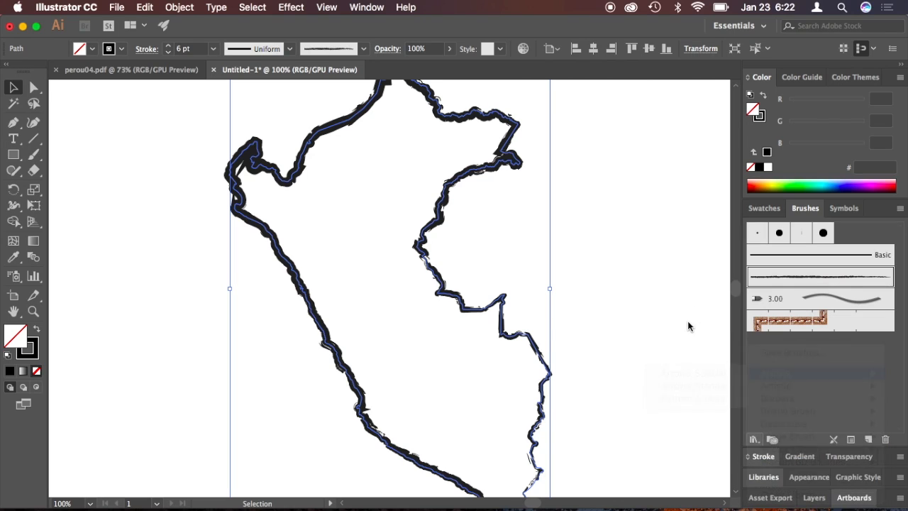
left_click(754, 439)
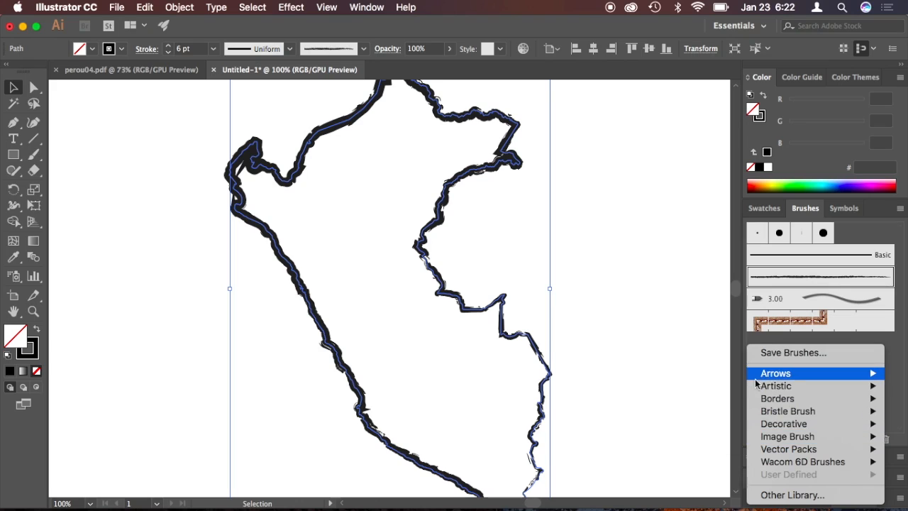
mouse_move(777, 389)
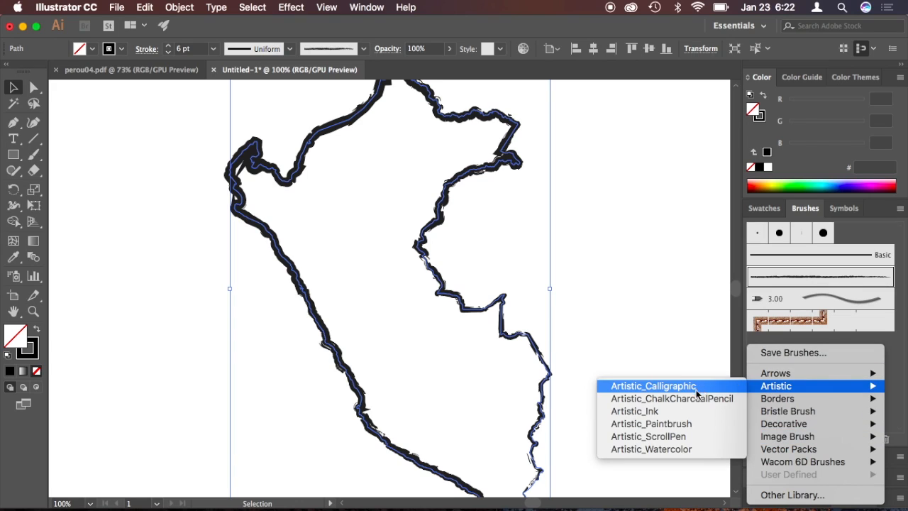
left_click(686, 424)
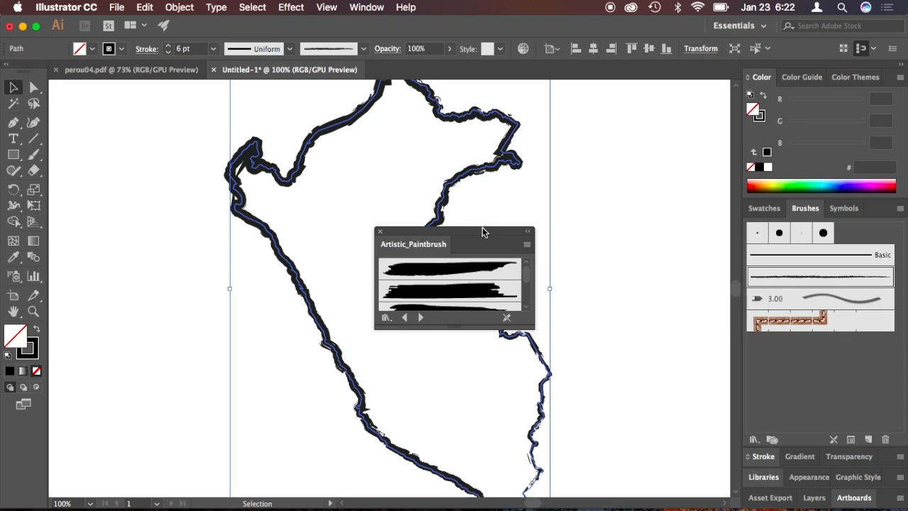
scroll(506, 306, "down", 2)
left_click(485, 293)
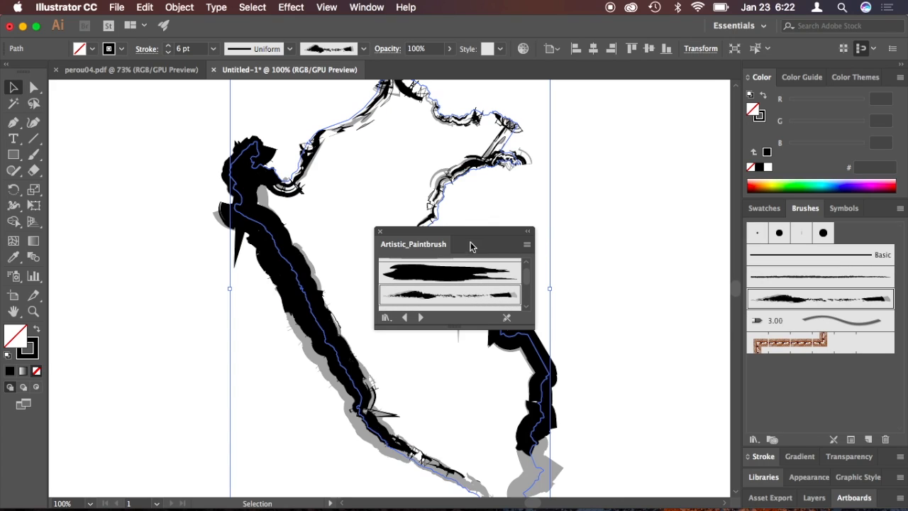
left_click_drag(468, 236, 659, 176)
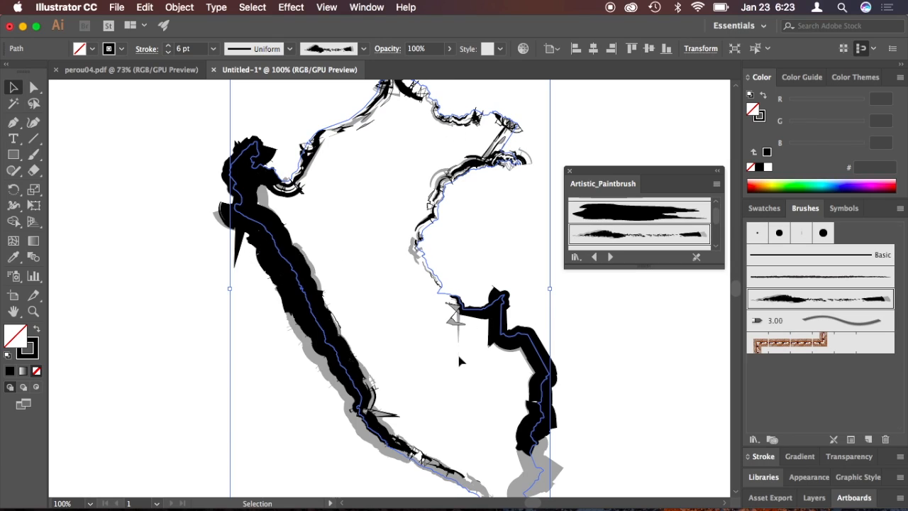
- Start simplifying the outline's path with Preview and Show Original turned on
key("super+minus")
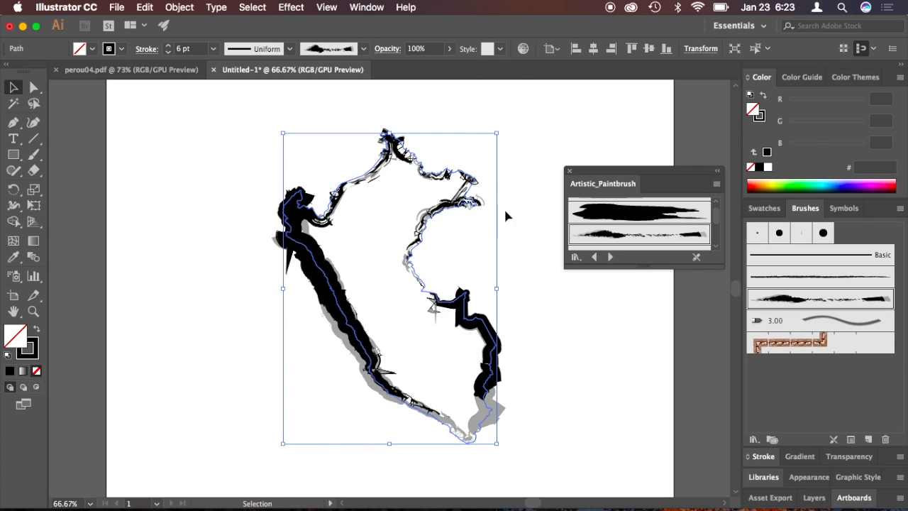
left_click(176, 7)
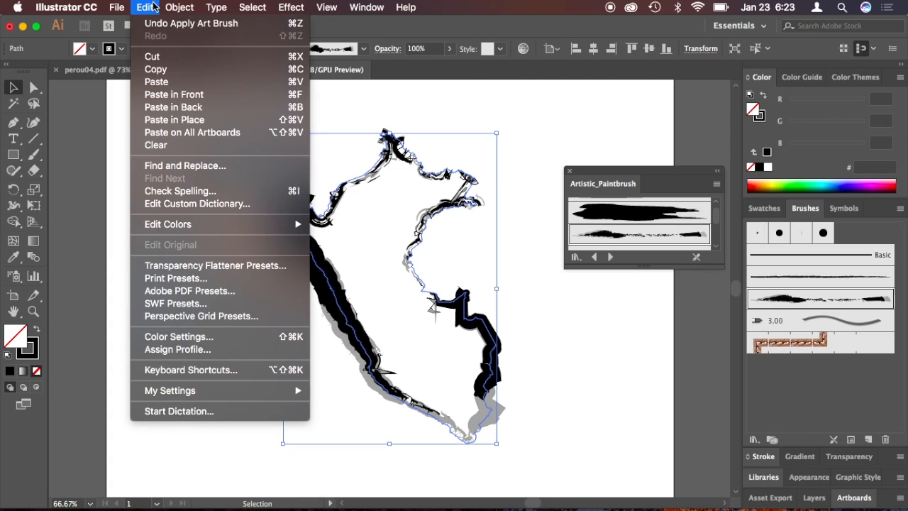
mouse_move(166, 5)
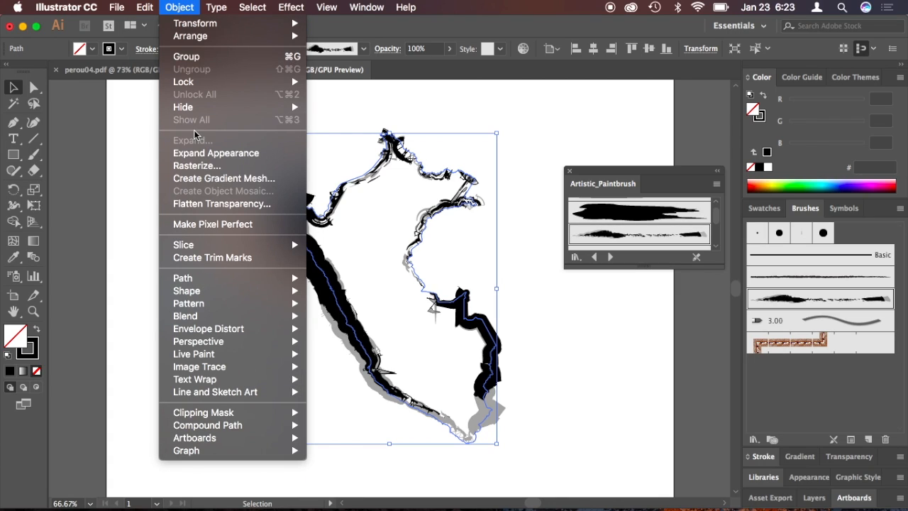
mouse_move(206, 283)
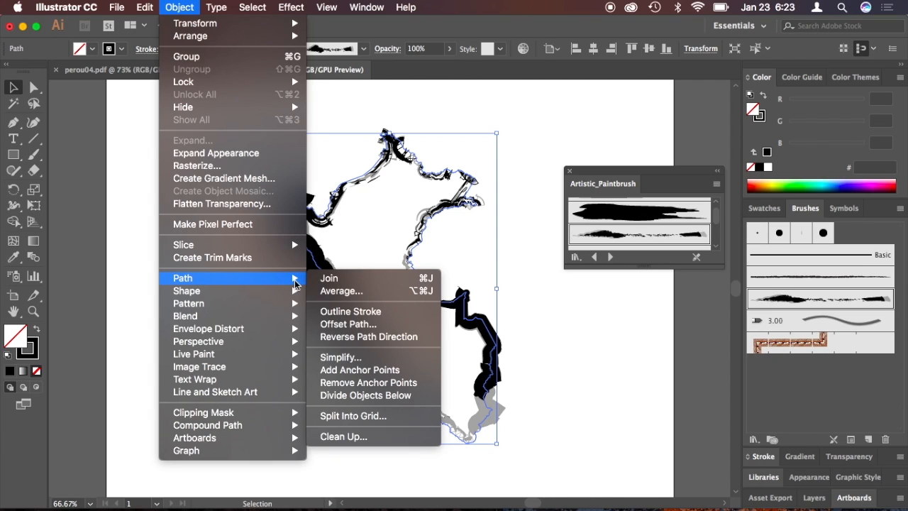
left_click(337, 354)
left_click_drag(728, 185, 607, 215)
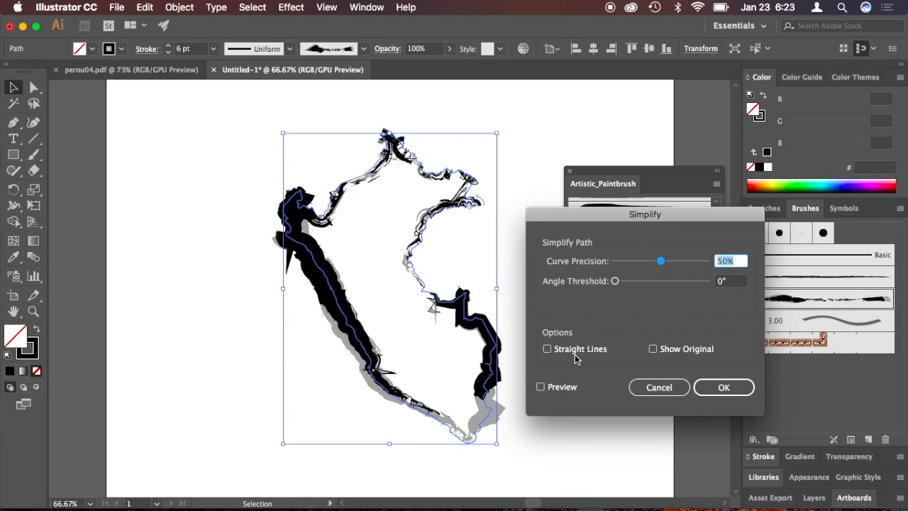
left_click(541, 388)
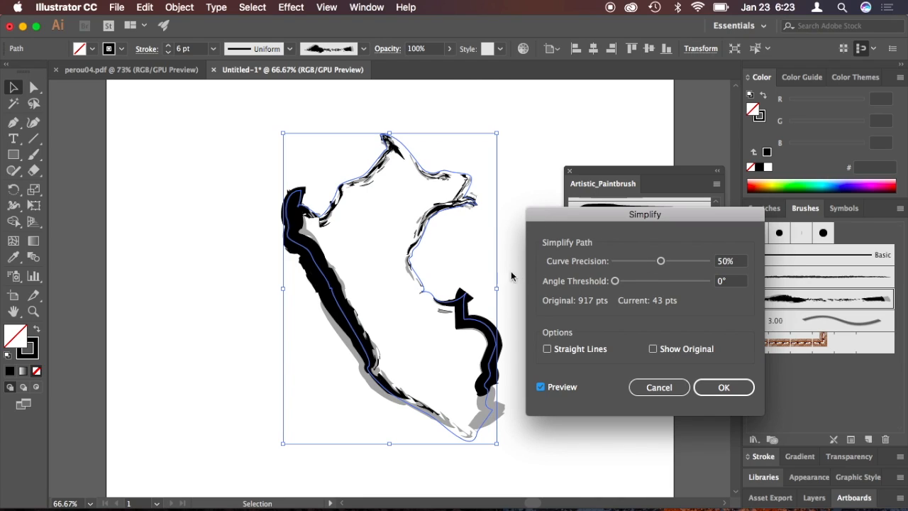
left_click(653, 349)
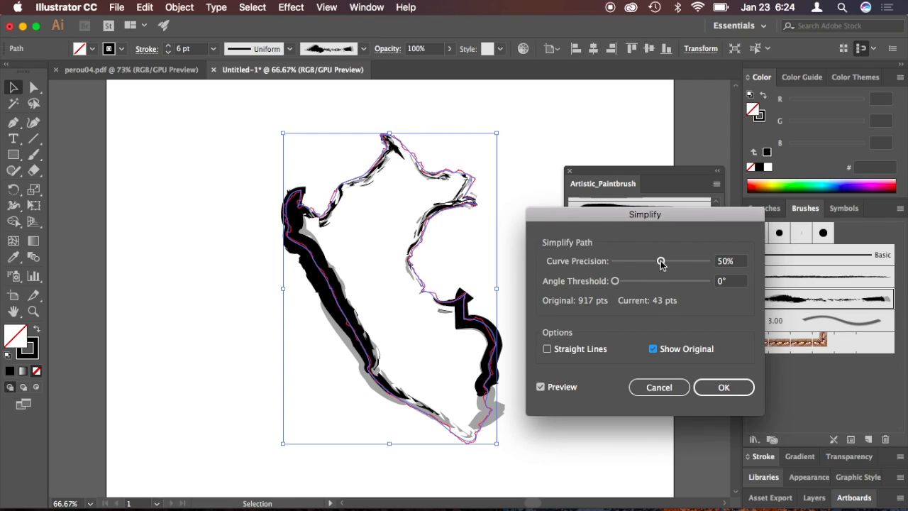
- Compare the simplified path at curve precisions of 0%, 100% and 50%
left_click_drag(661, 263, 604, 263)
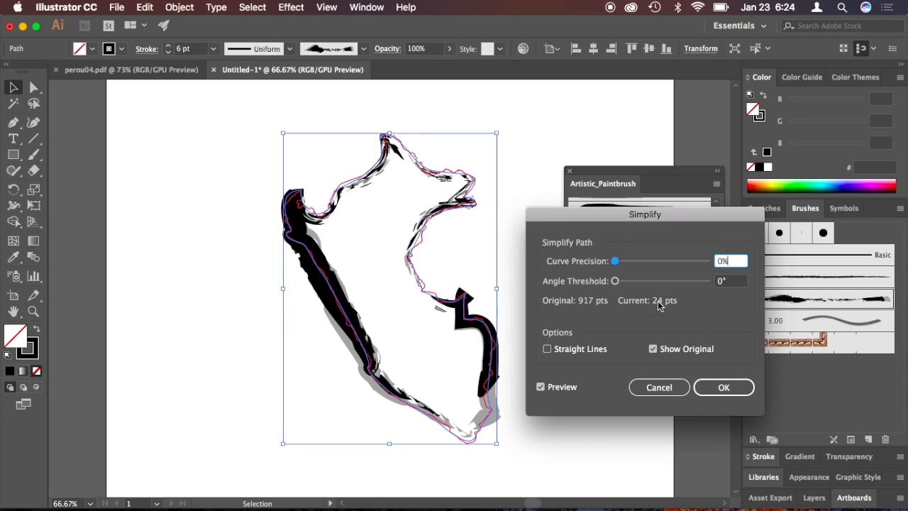
left_click_drag(615, 261, 731, 274)
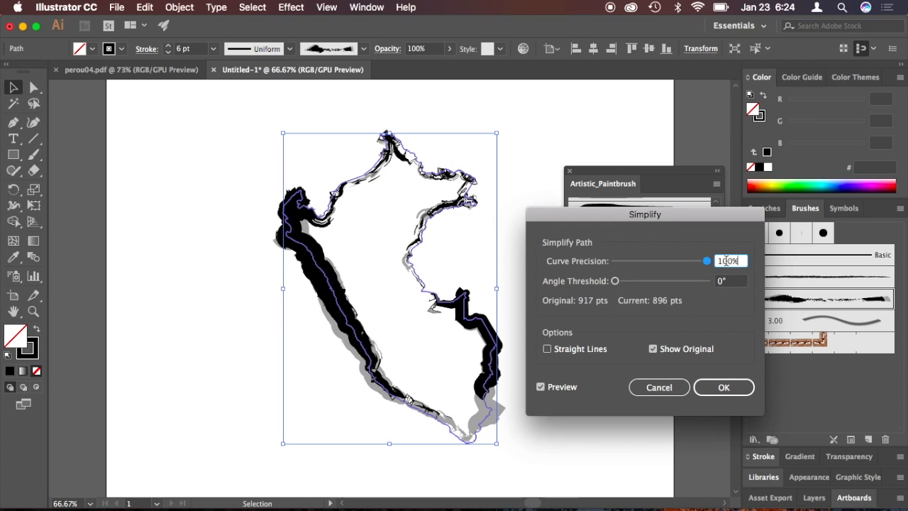
type("50")
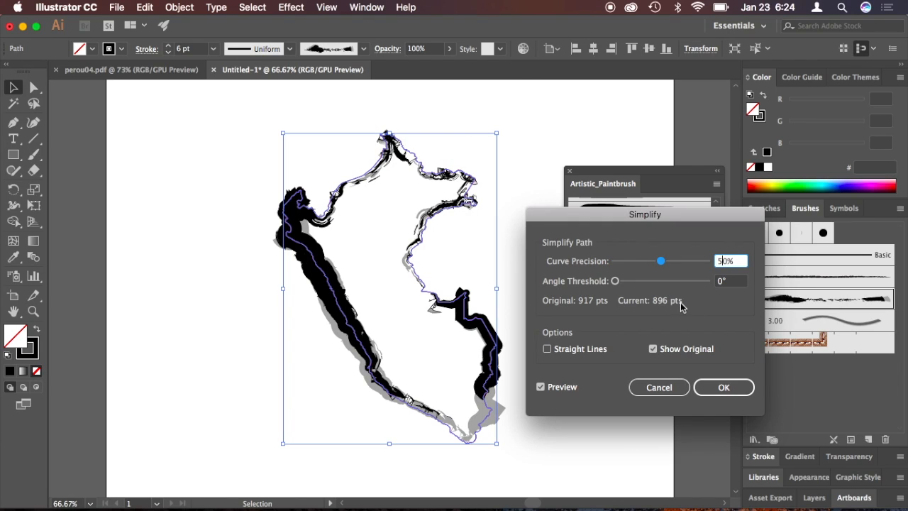
- Simplify the outline with 30% curve precision and switch its stroke back to the thin charcoal-style brush
left_click(662, 262)
left_click_drag(662, 262, 643, 262)
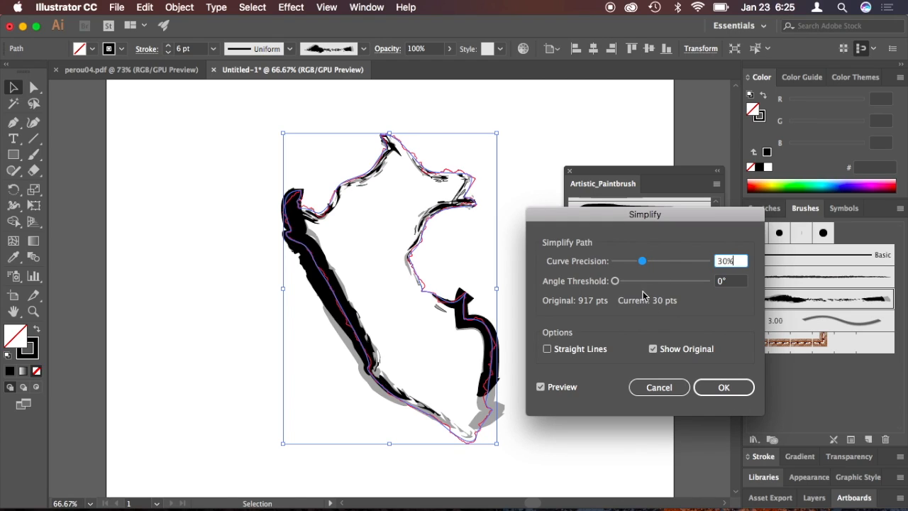
left_click(731, 387)
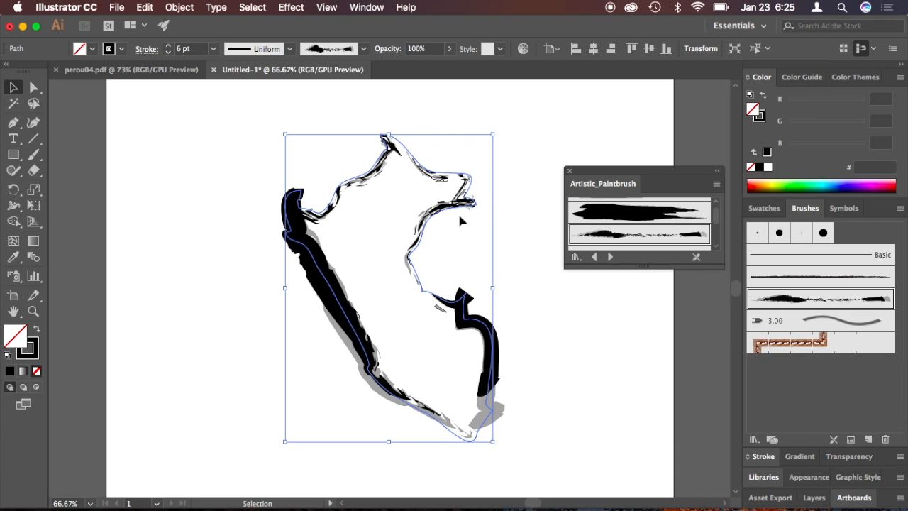
left_click(860, 277)
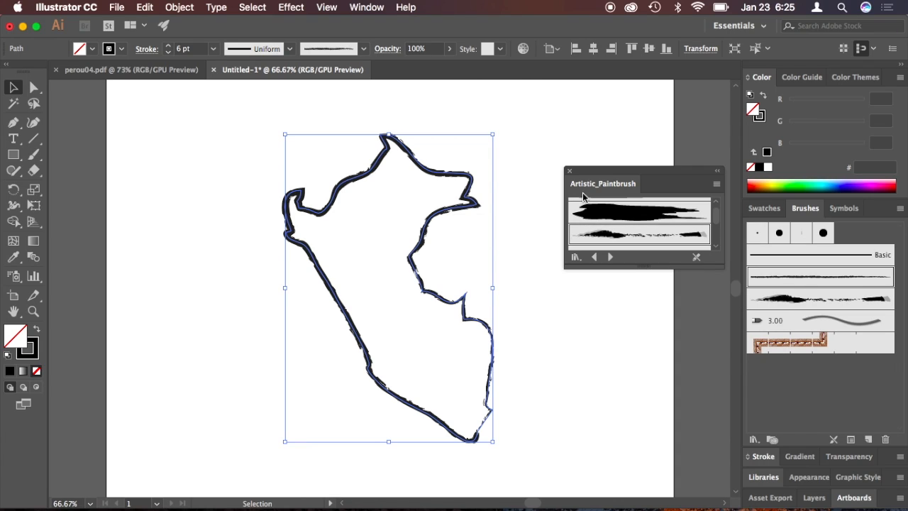
- Enlarge the Artistic_Paintbrush library, apply its thick dry brush stroke with frayed ends to the outline, and set the stroke weight to 1 pt
left_click_drag(711, 267, 703, 478)
scroll(687, 417, "down", 1)
scroll(687, 417, "down", 1)
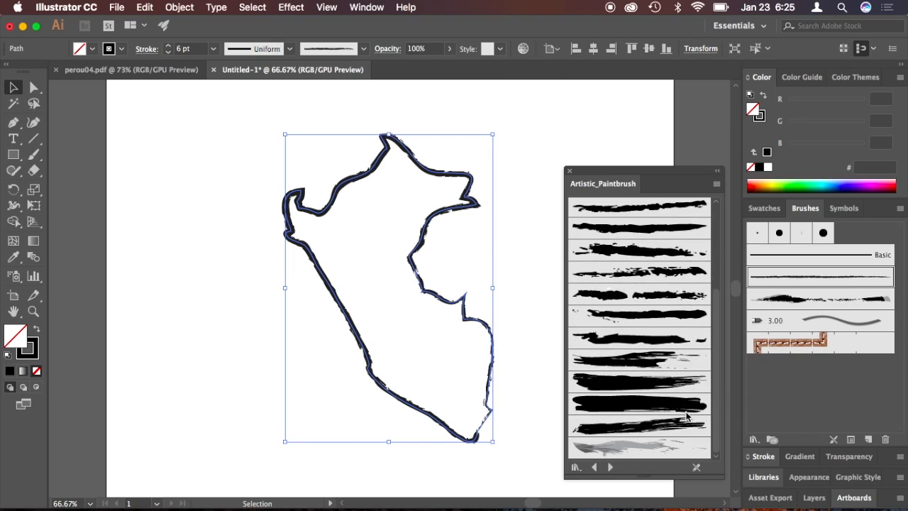
left_click(640, 385)
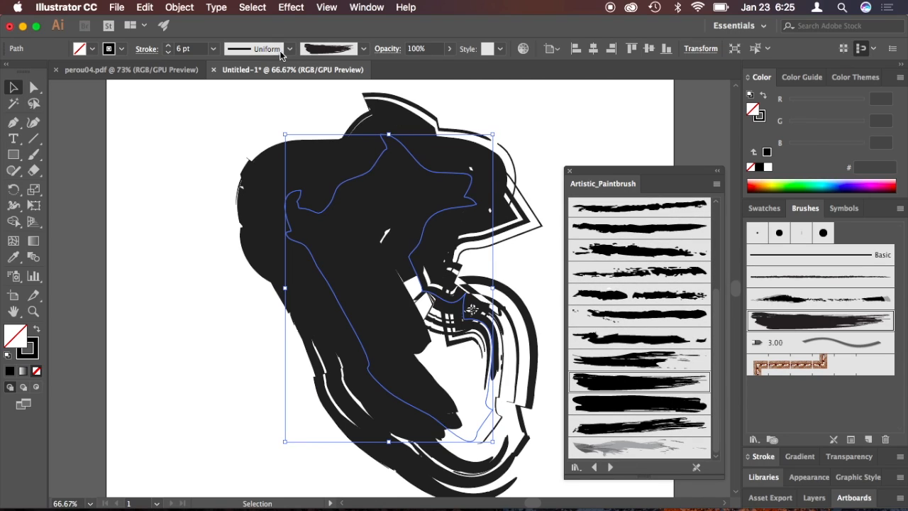
left_click(213, 48)
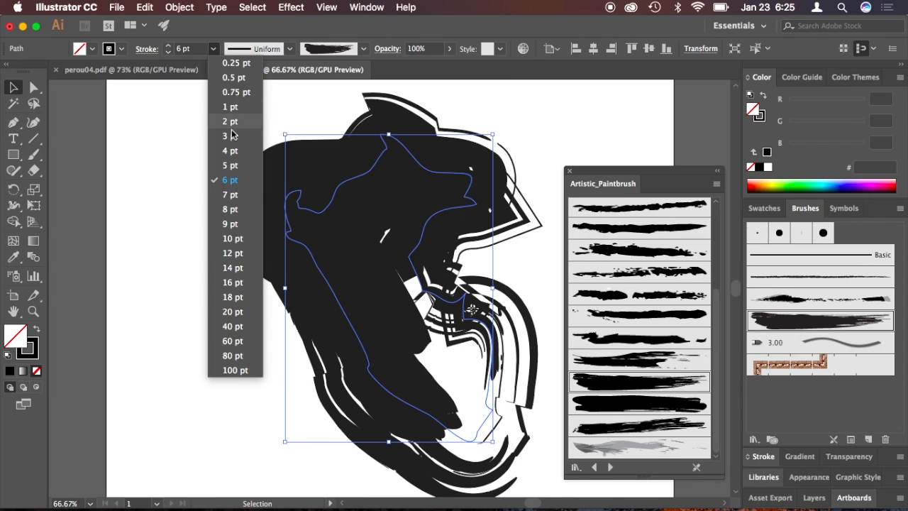
left_click(233, 108)
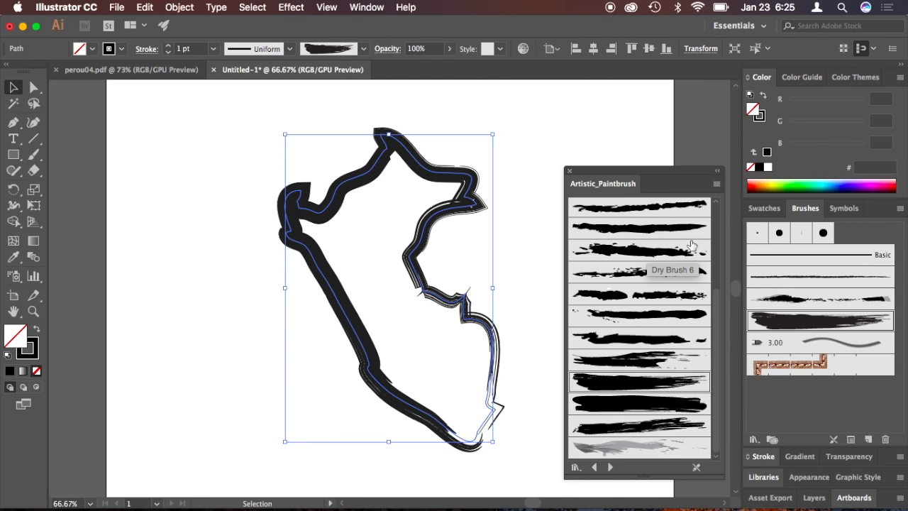
- Try several thin and thick Artistic_Paintbrush strokes on the outline and return to the thin charcoal-style brush
scroll(700, 254, "down", 5)
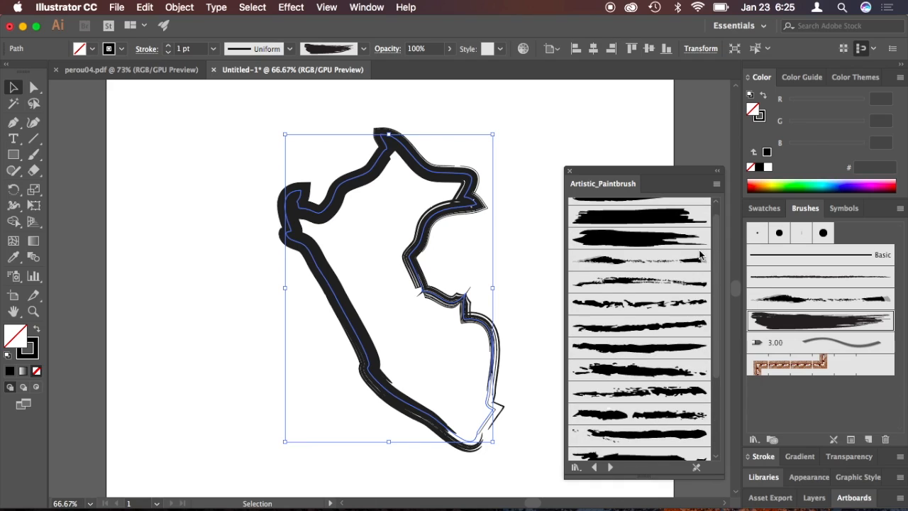
left_click(656, 280)
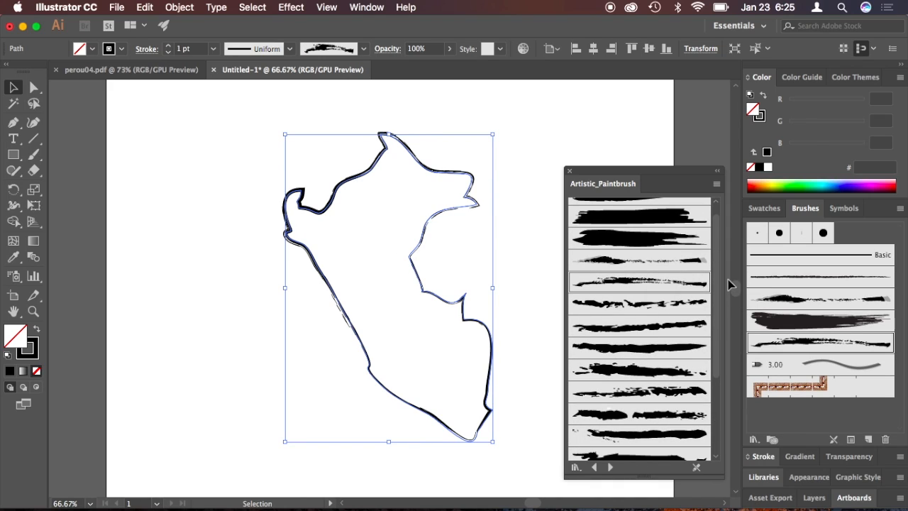
scroll(717, 265, "down", 4)
left_click(665, 403)
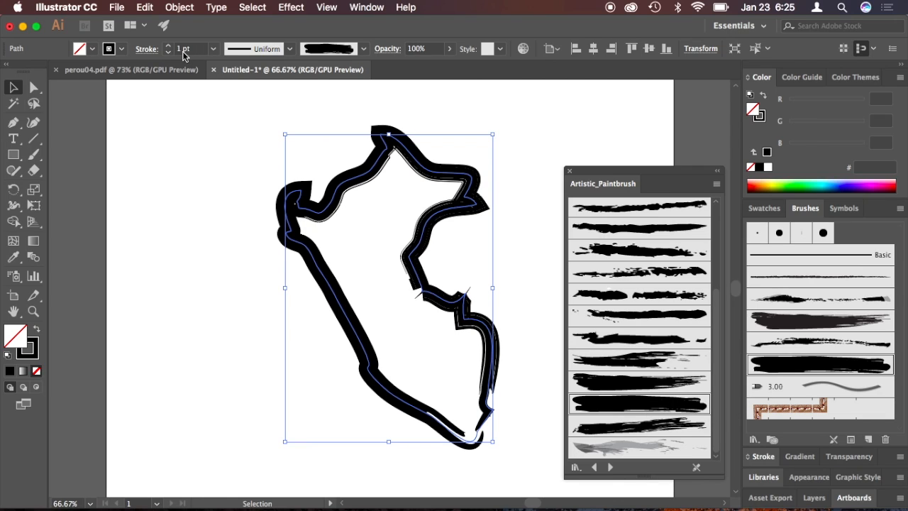
scroll(681, 284, "up", 3)
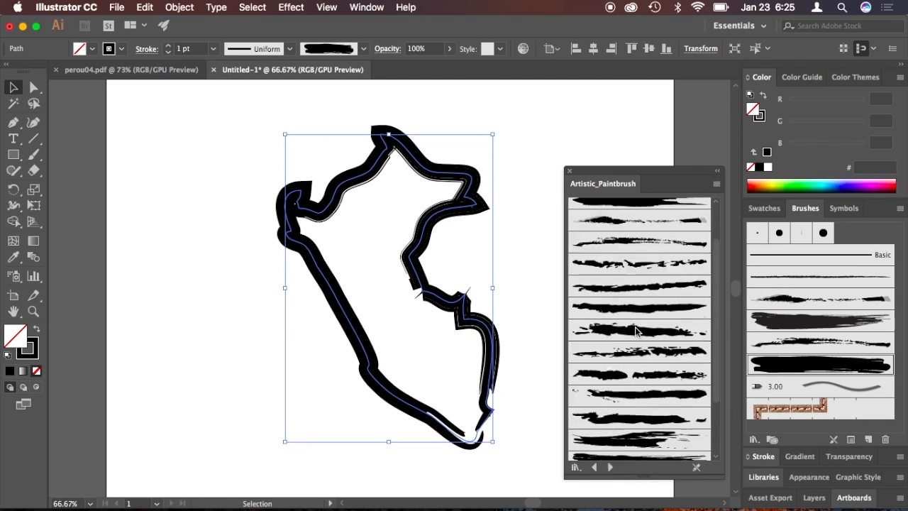
left_click(645, 266)
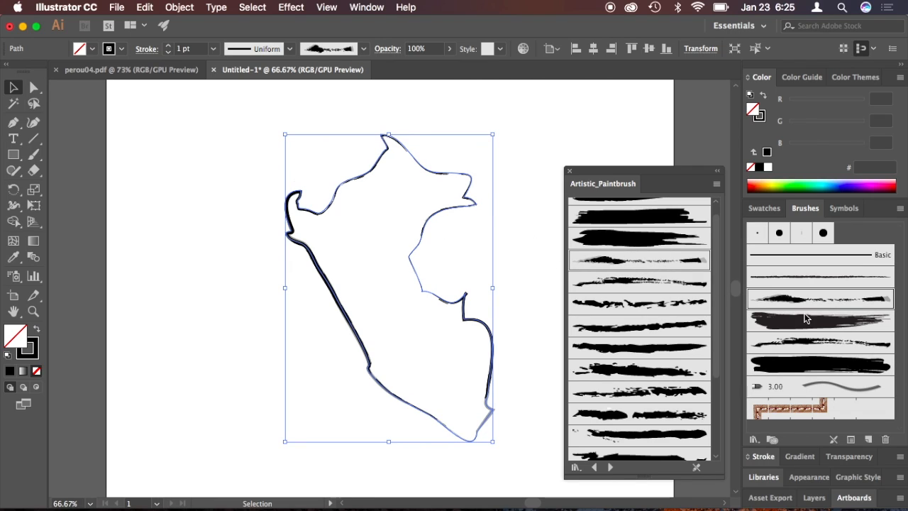
left_click(826, 279)
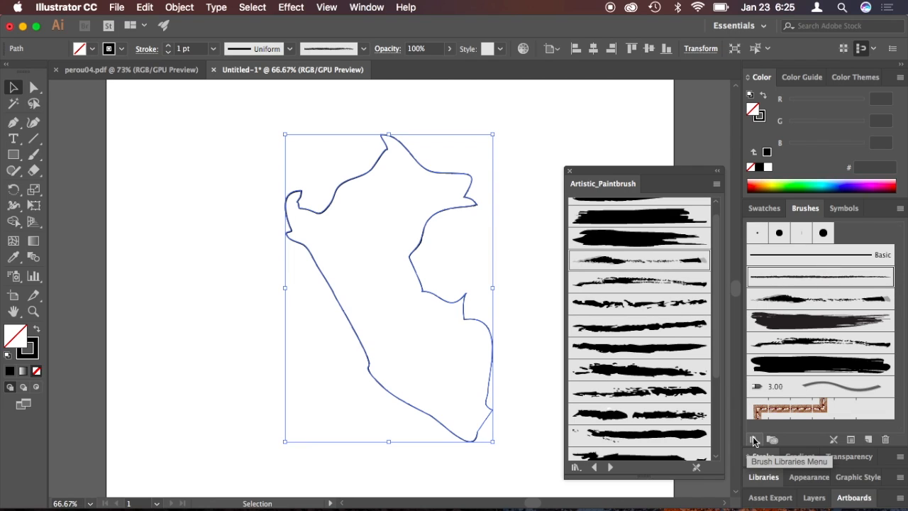
- Load the Artistic_Calligraphic and Artistic_ChalkCharcoalPencil brush libraries
left_click(753, 440)
mouse_move(780, 401)
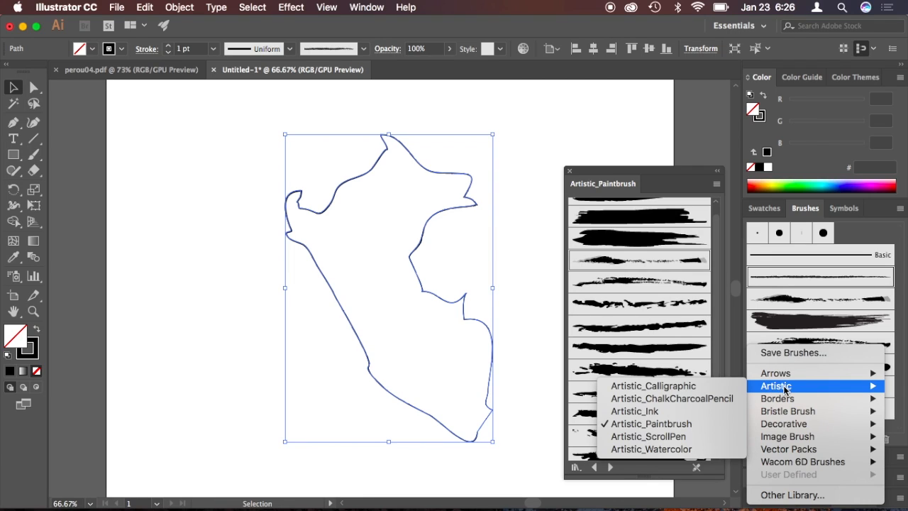
left_click(702, 389)
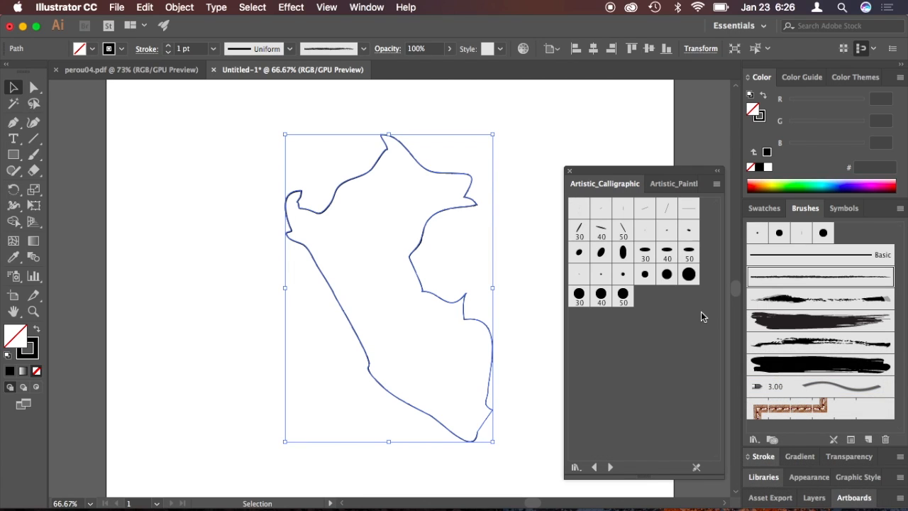
left_click(773, 441)
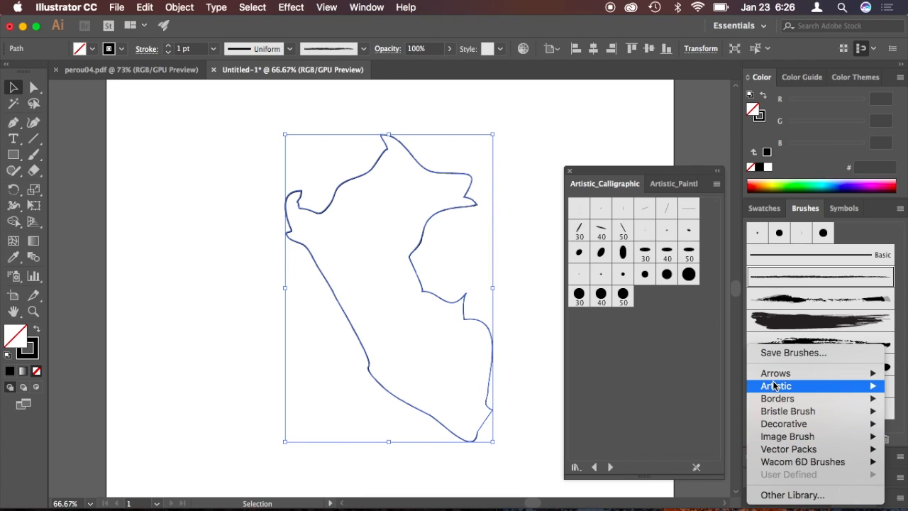
left_click(707, 399)
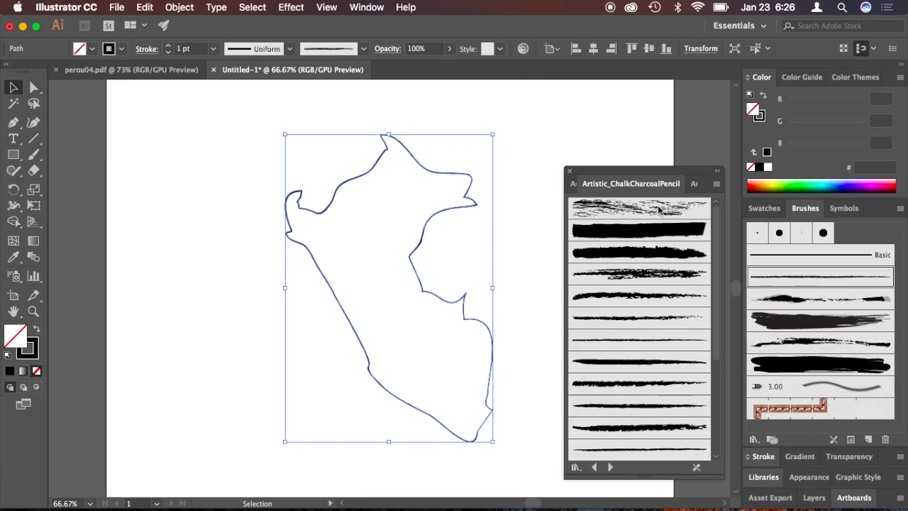
- Try Chalk - Scribble and the sparse scribbled stroke on the outline, settle on the Chalk - Round brush, and deselect the outline
left_click(651, 274)
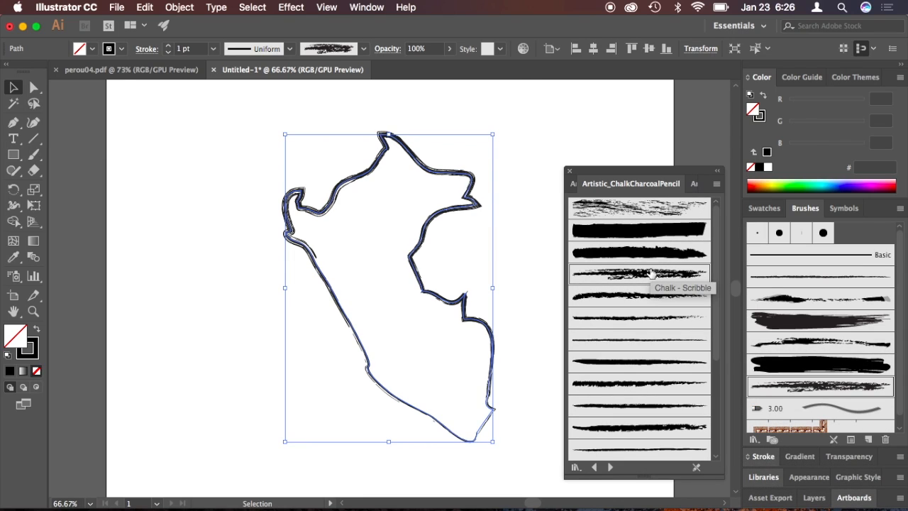
left_click(639, 206)
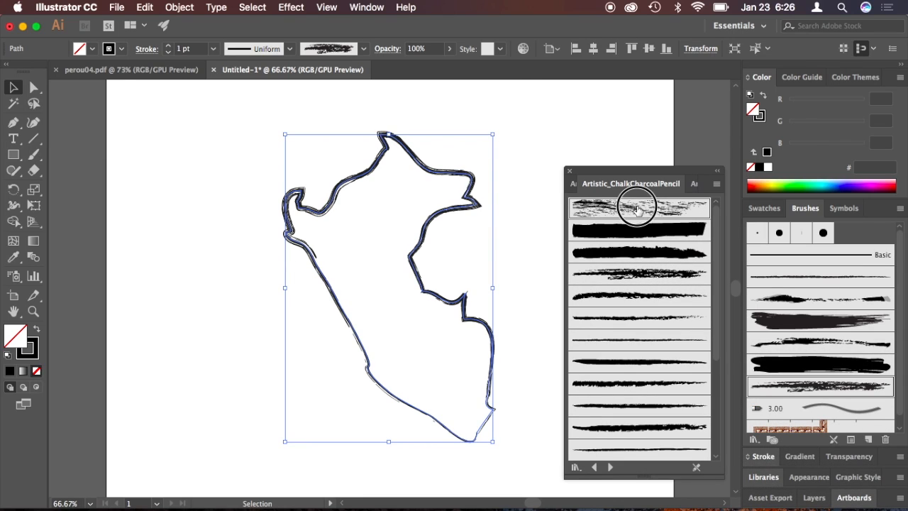
left_click(638, 252)
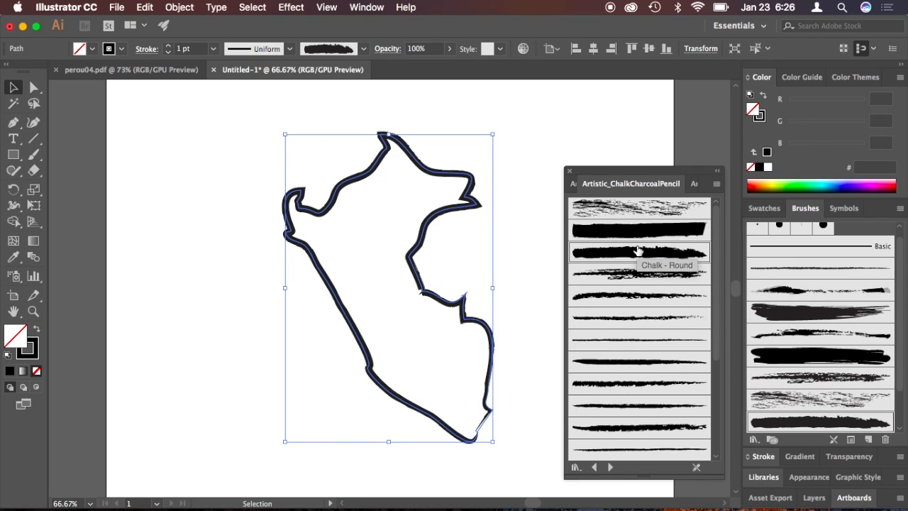
left_click(534, 150)
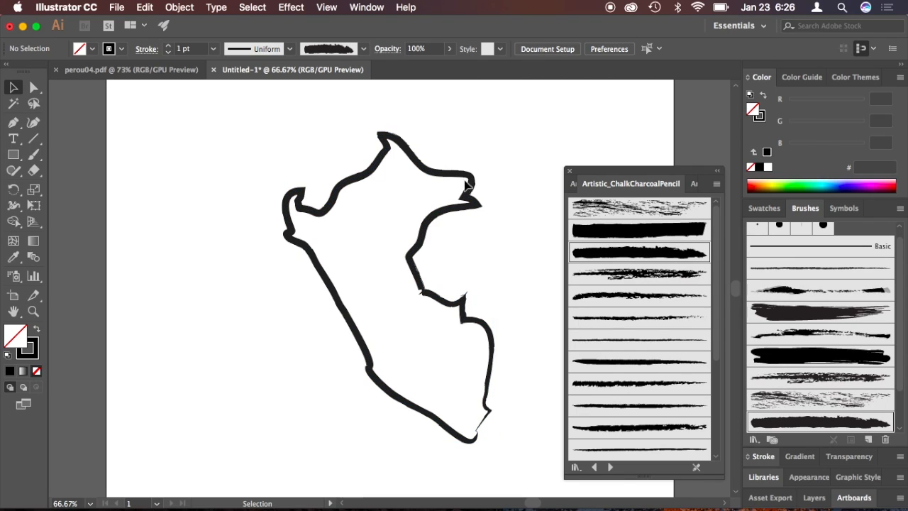
- Test round and bevel corners on the outline's stroke, restore the miter corner, and give the stroke a round cap
key("super+1")
key("super+equal")
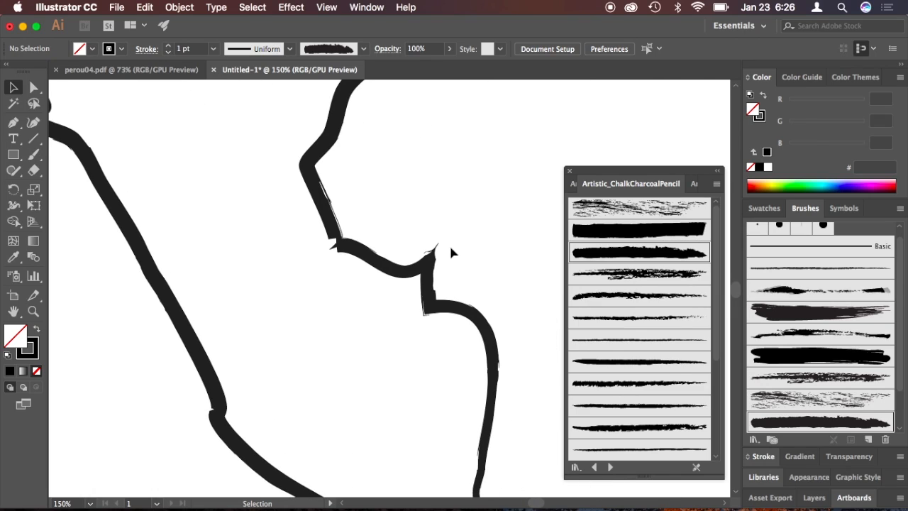
left_click(431, 266)
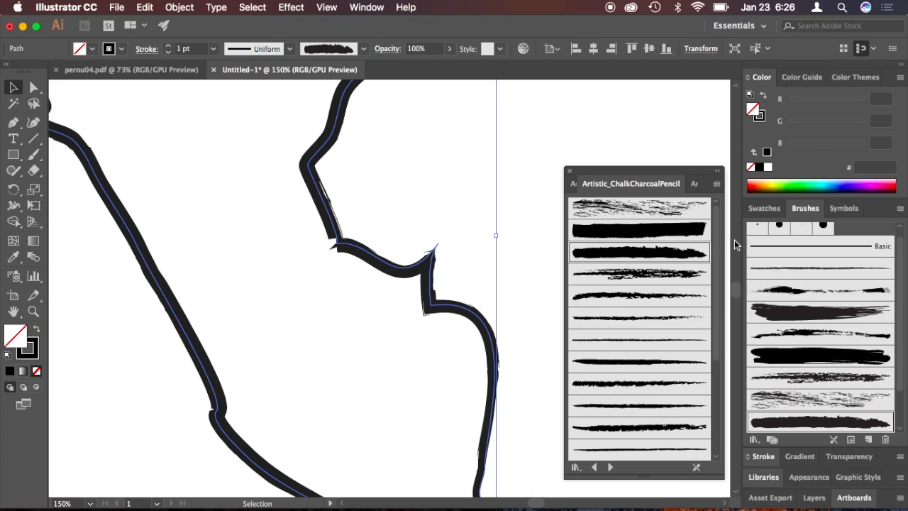
left_click(769, 209)
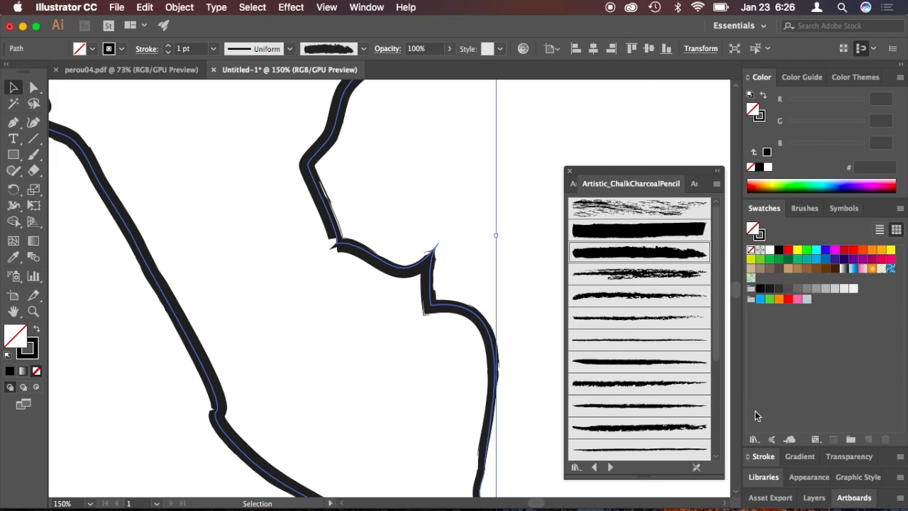
left_click(765, 458)
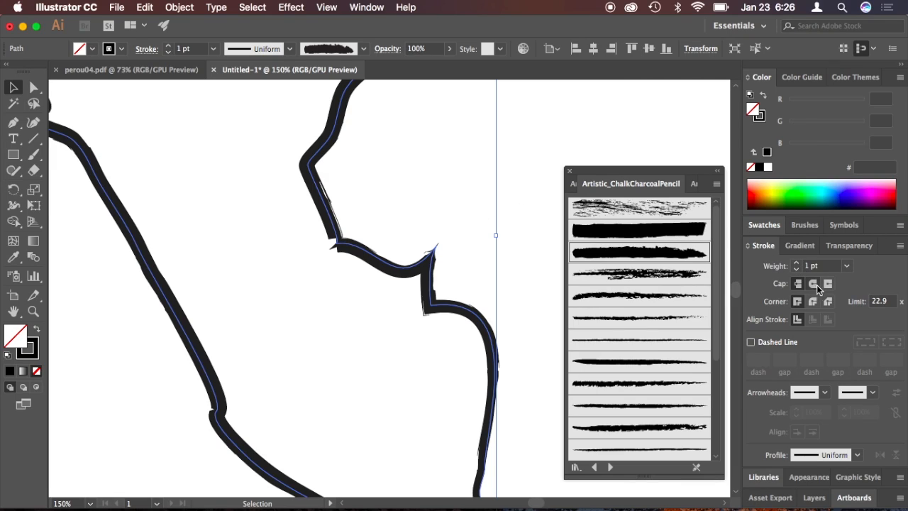
left_click(813, 303)
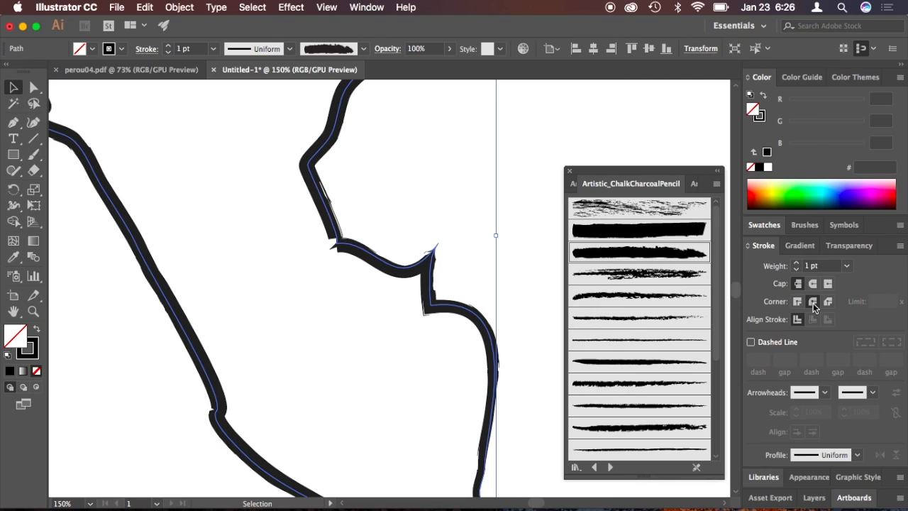
left_click(810, 303)
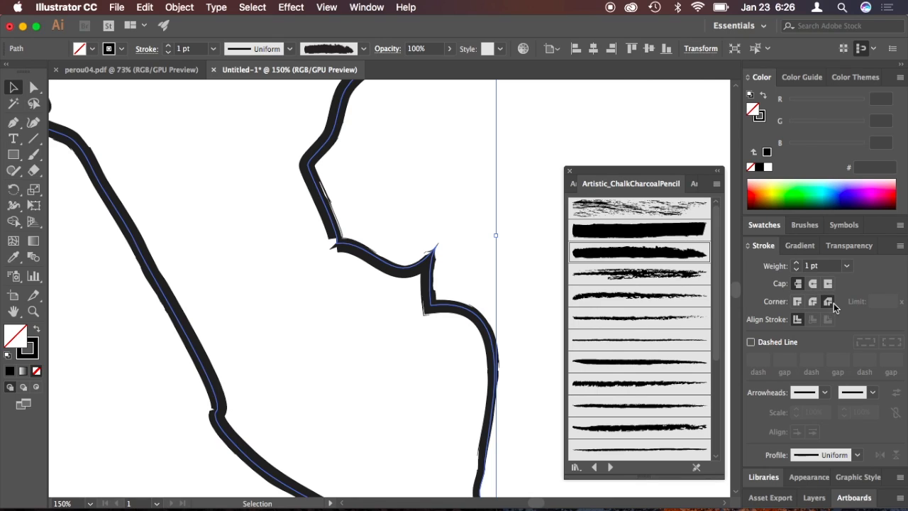
left_click(799, 301)
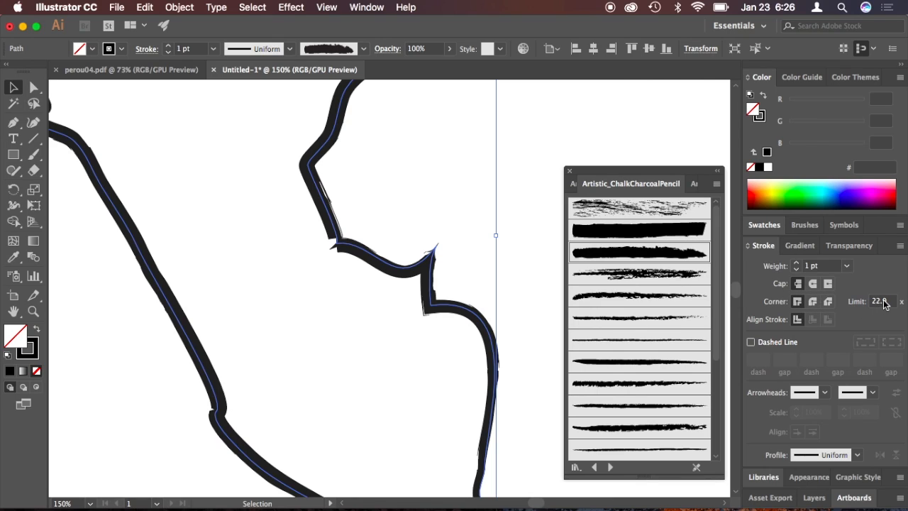
left_click(814, 284)
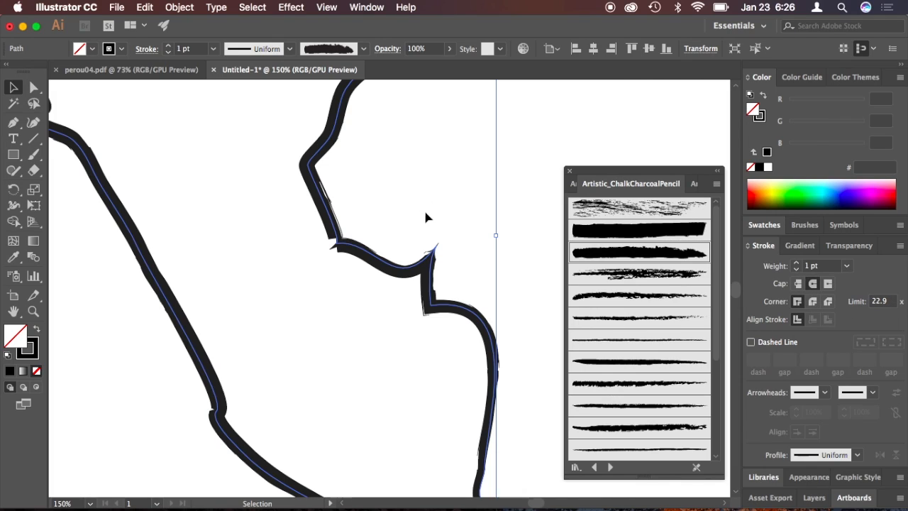
- Use Direct Selection on the spiked corner's anchor point along the eastern border and raise its western handle to flatten the adjoining curve
key("super+equal")
key("super+equal")
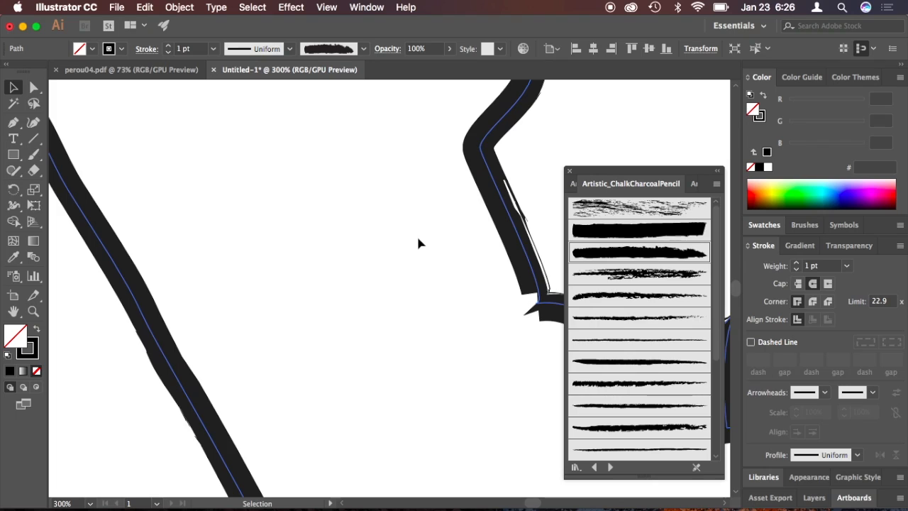
scroll(419, 243, "right", 5)
scroll(416, 234, "right", 5)
scroll(416, 234, "down", 2)
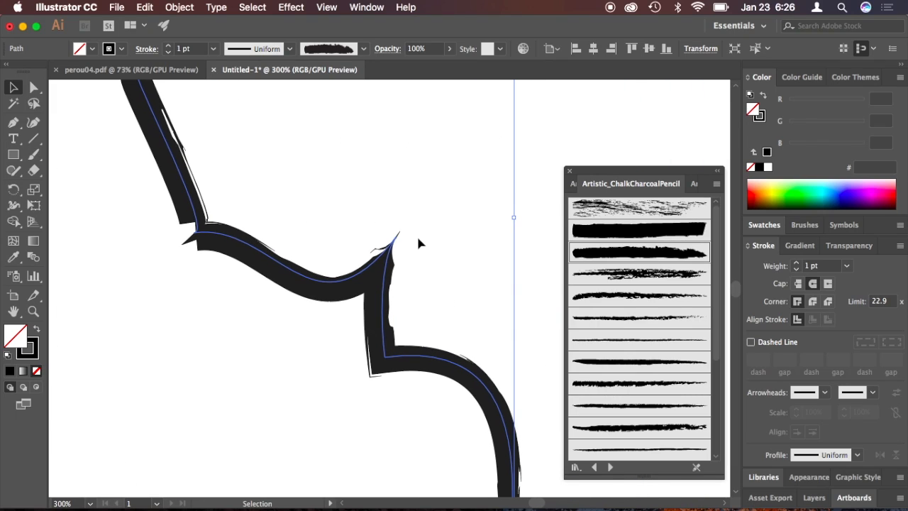
left_click(33, 87)
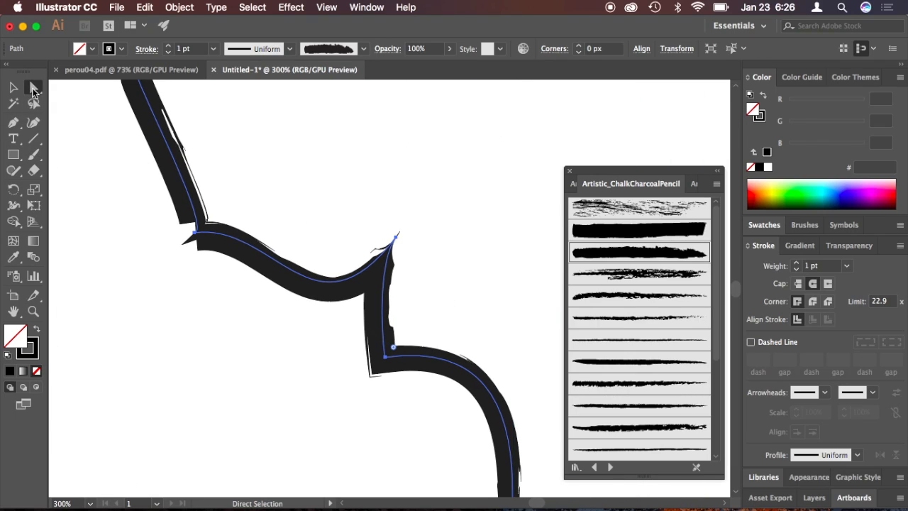
left_click(396, 239)
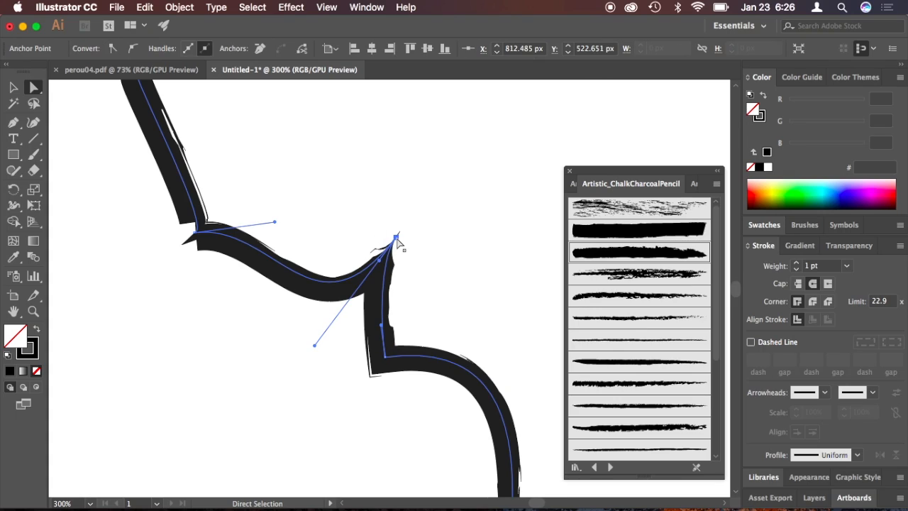
mouse_move(316, 348)
left_mouse_down()
mouse_move(332, 271)
mouse_move(310, 357)
left_mouse_up()
left_click(311, 357)
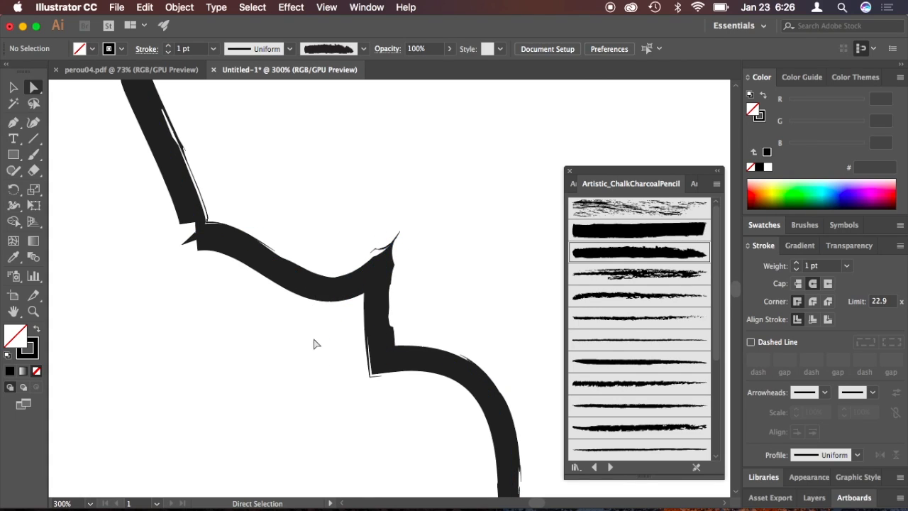
left_click(398, 236)
left_click(397, 236)
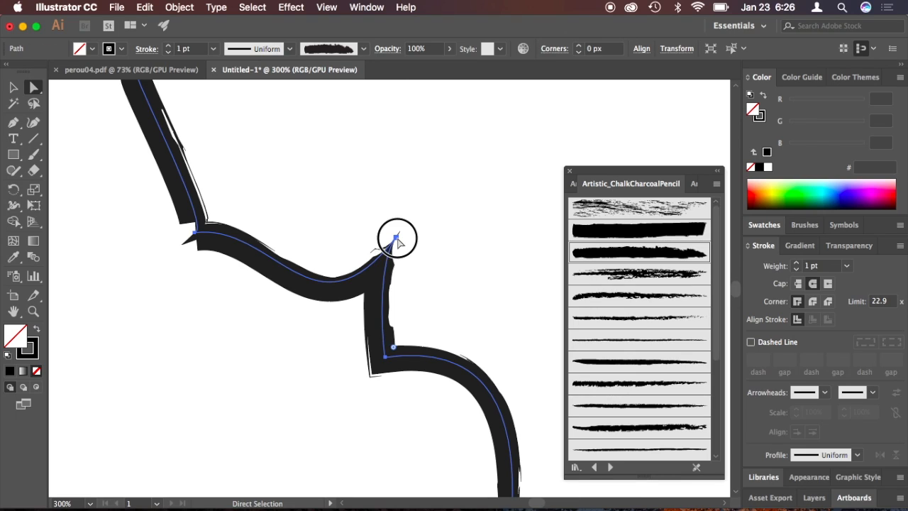
left_click_drag(314, 347, 315, 296)
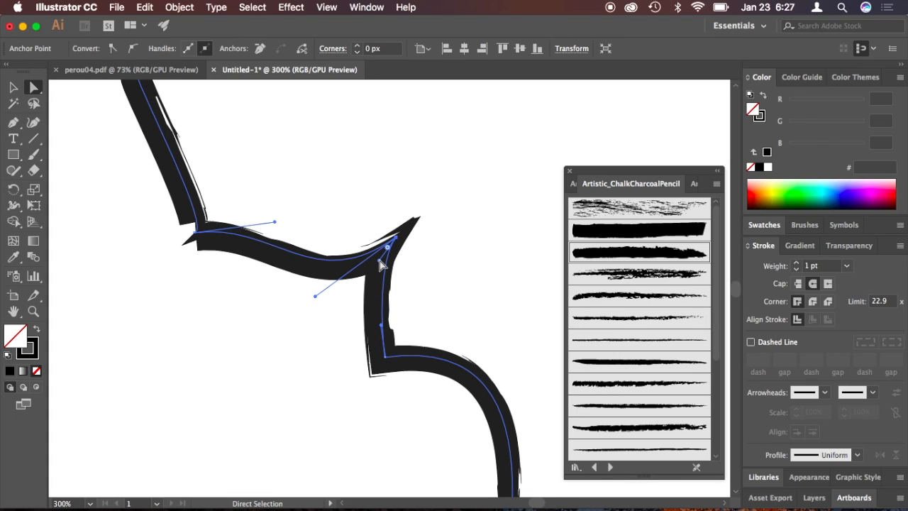
- Pull the spiked corner's other handle outward to the east to smooth the brush stroke around the point
left_click_drag(389, 257, 415, 236)
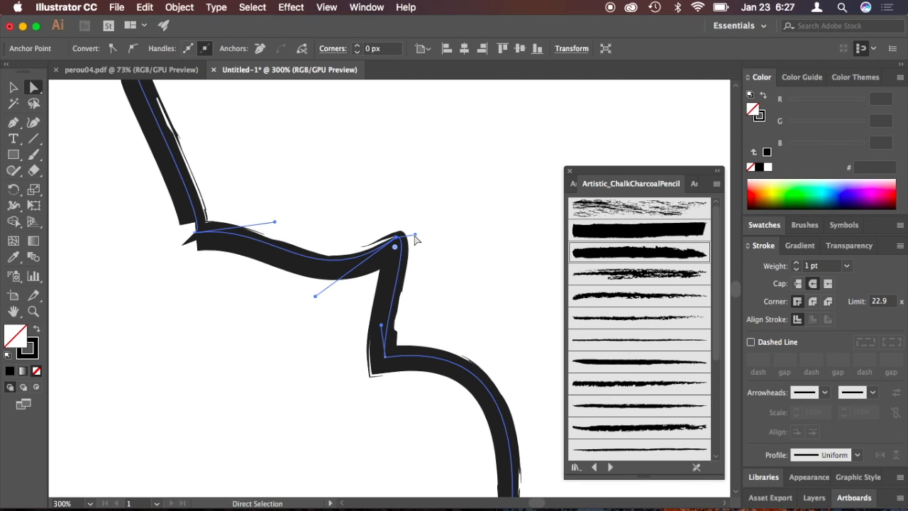
key("super+minus")
key("super+minus")
key("super+minus")
key("super+minus")
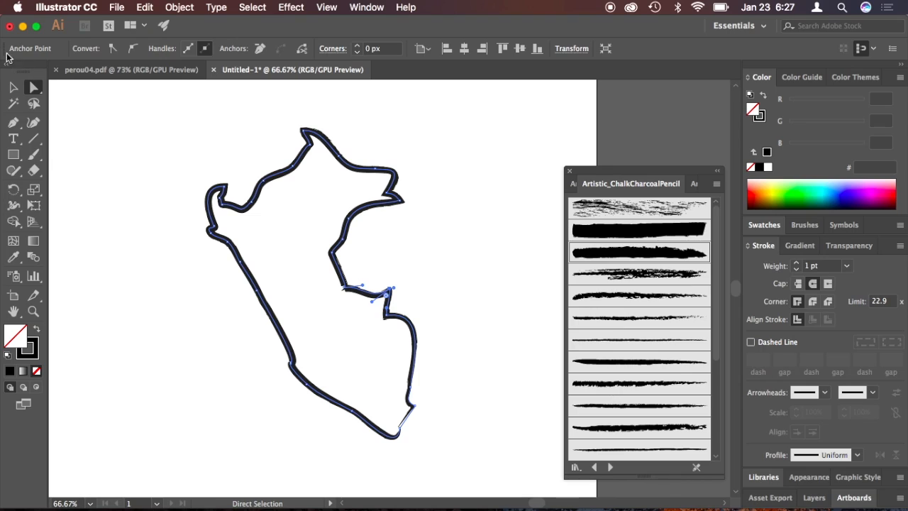
- Deselect the outline and compare the simplified shape with the original detailed map in perou04.pdf
left_click(15, 88)
left_click(131, 173)
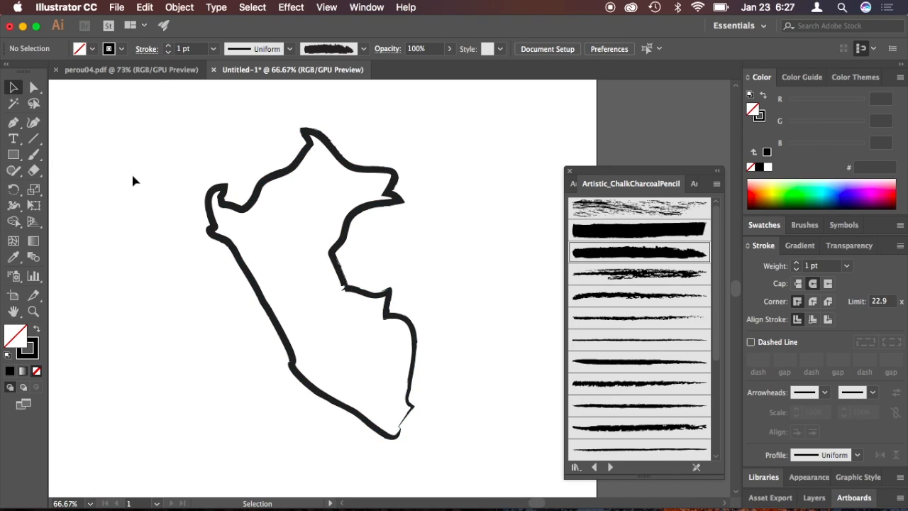
left_click(149, 73)
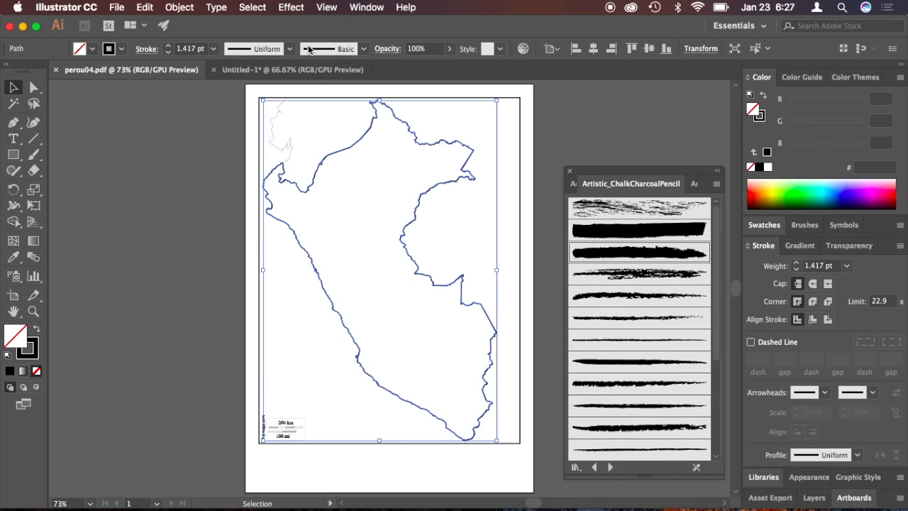
left_click(313, 75)
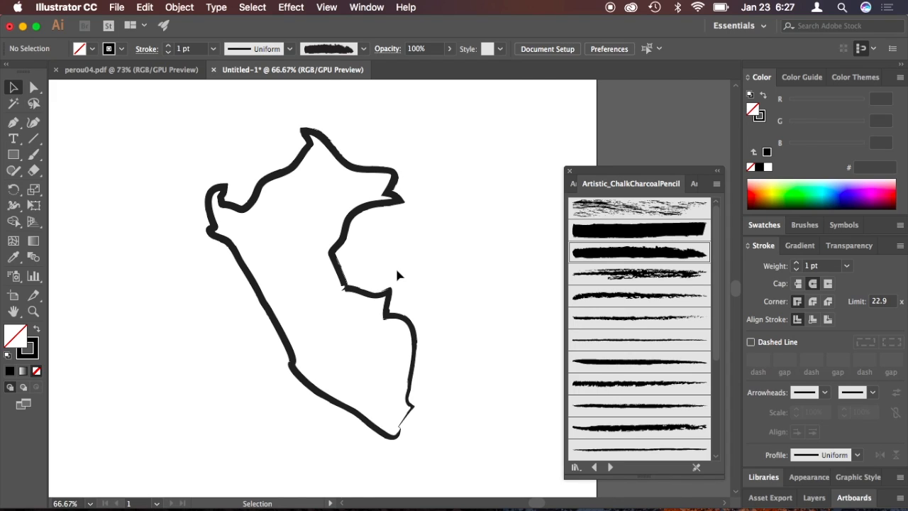
- Move the brushed Peru outline to the left half of the artboard, check it against the original map, and deselect it
key("super+minus")
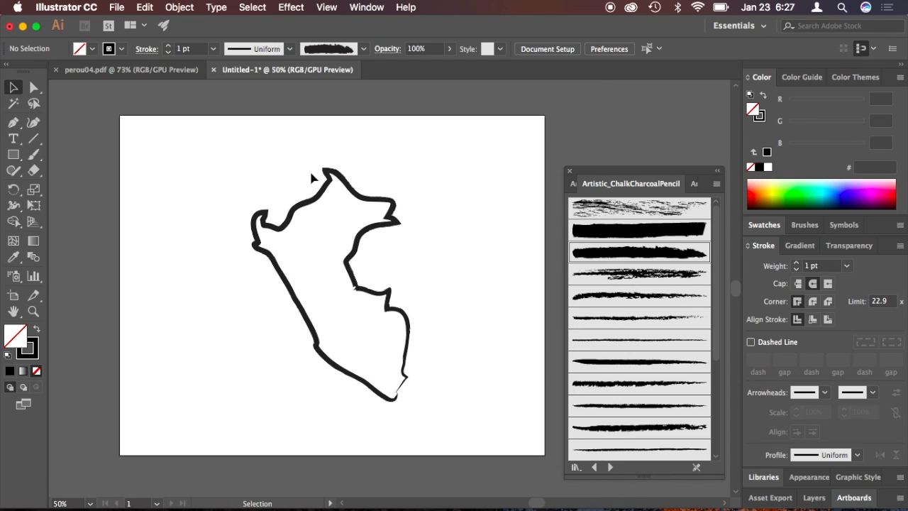
left_click_drag(327, 186, 227, 186)
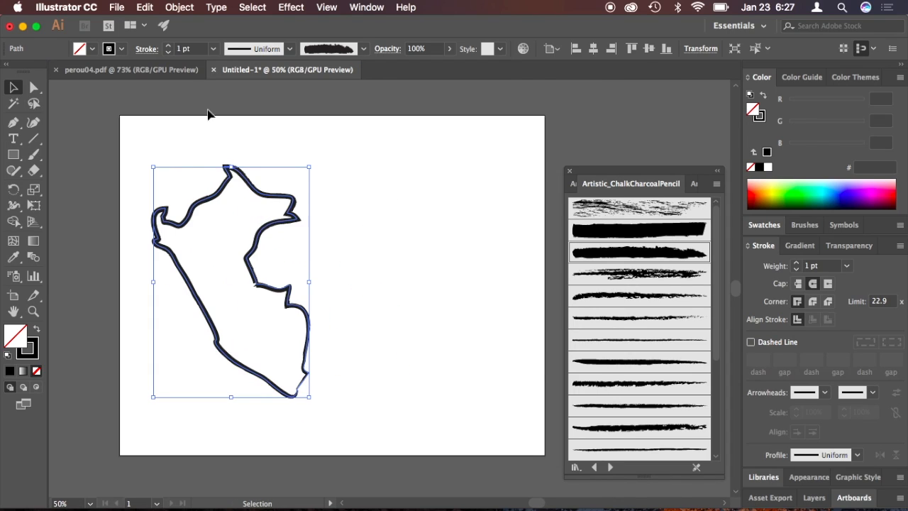
left_click(180, 72)
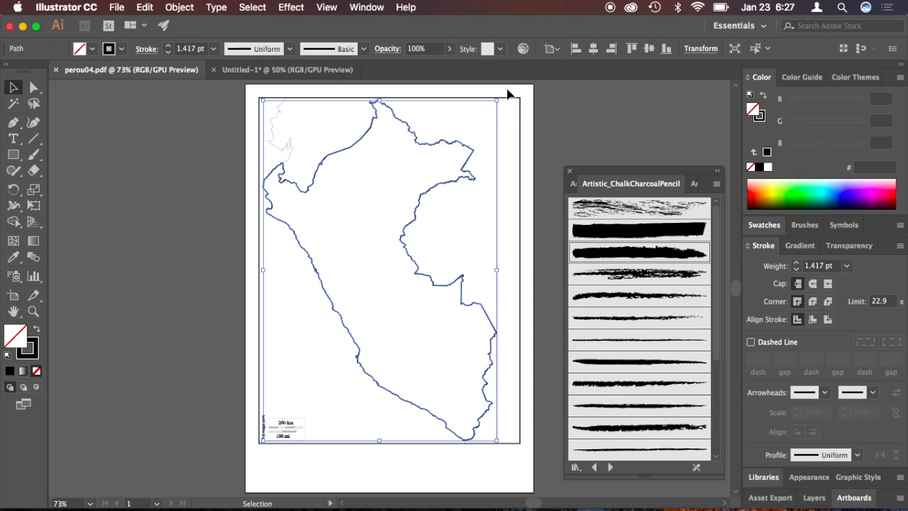
left_click(267, 69)
left_click(348, 175)
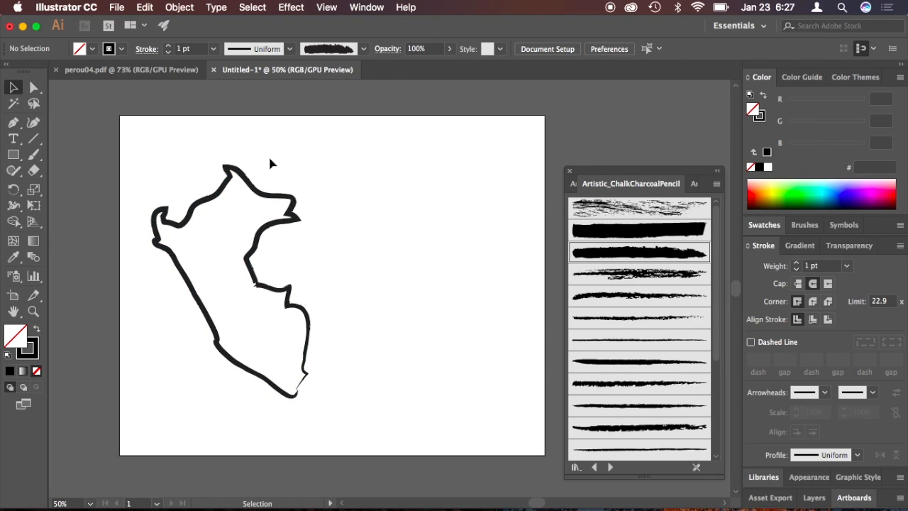
left_click_drag(138, 162, 345, 432)
left_click(97, 162)
- Add the two-line text "Peru Pastries" east of the outline and scale it up to about 155 pt
left_click(14, 139)
left_click(345, 216)
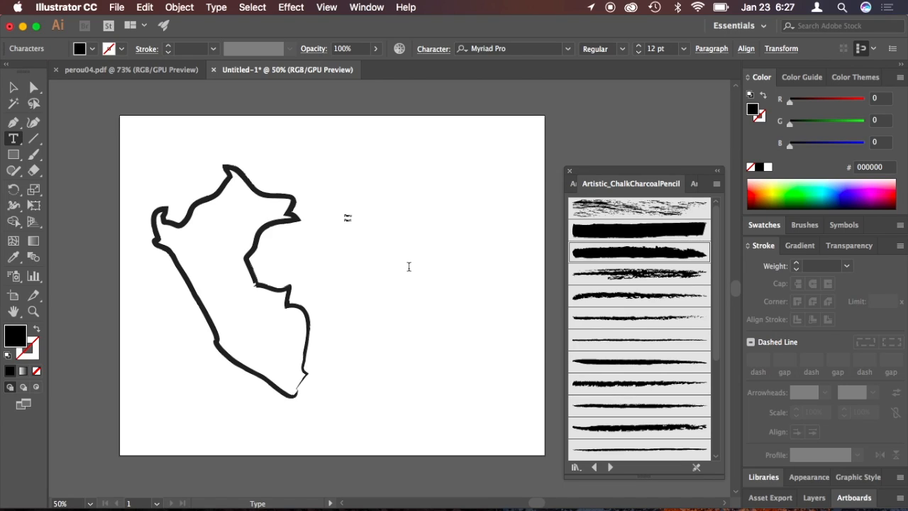
left_click(14, 87)
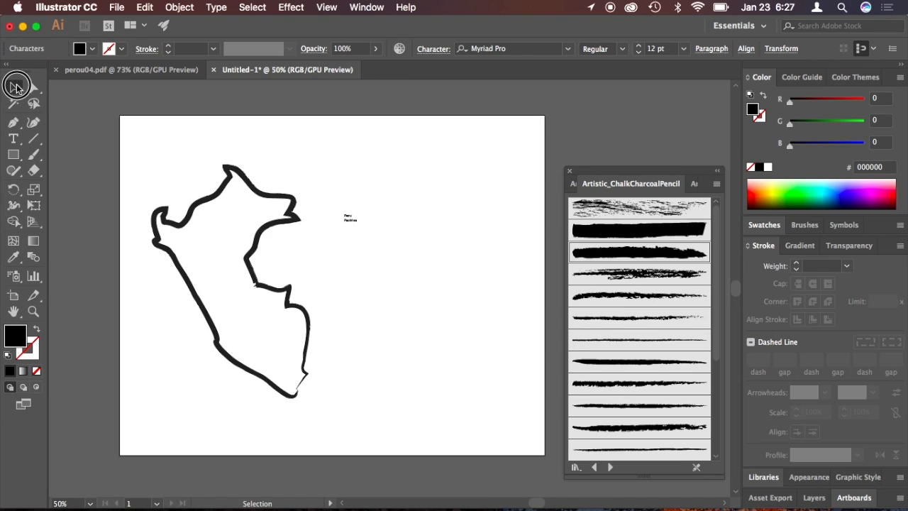
left_click_drag(359, 225, 529, 353)
left_click(418, 187)
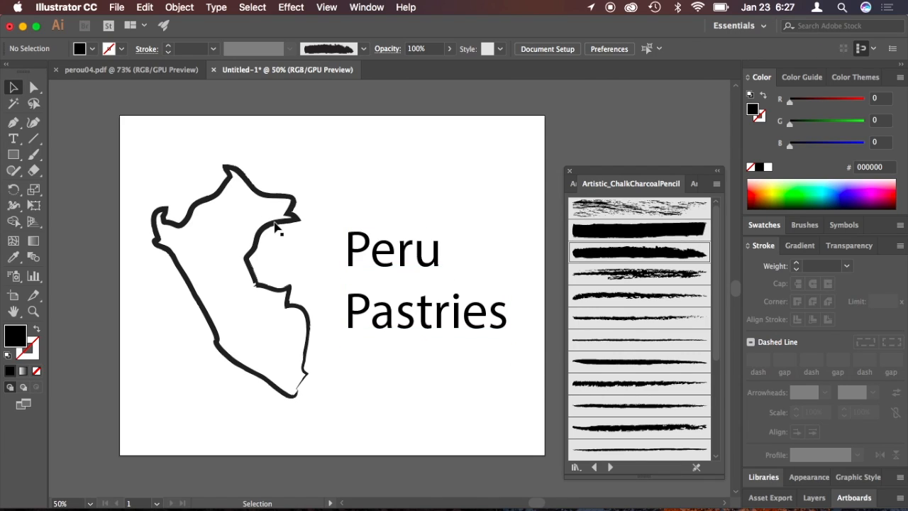
- Fill the Peru outline with the red-orange colour ff590a and deselect it
left_click(276, 221)
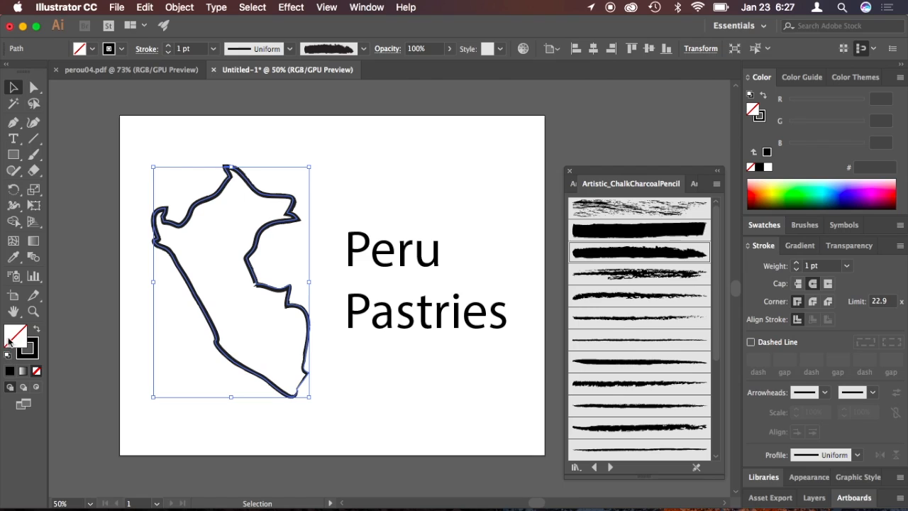
left_click(759, 187)
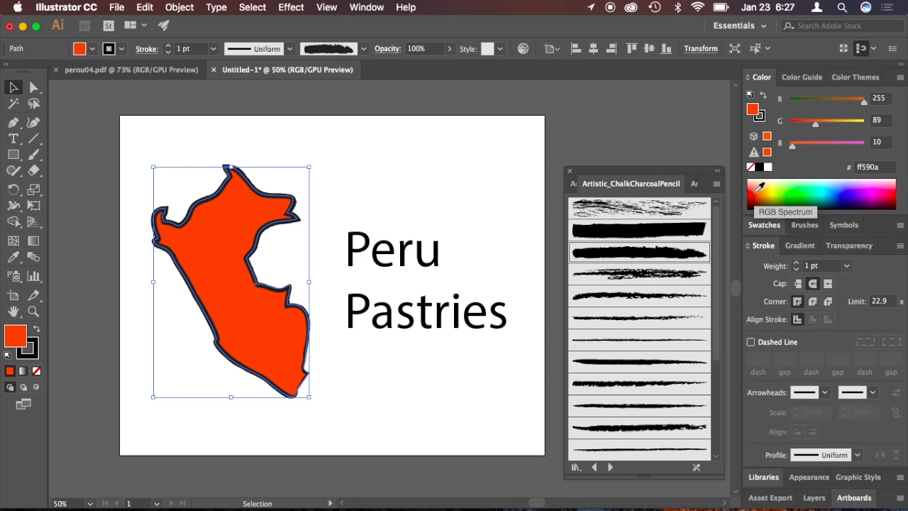
left_click(343, 187)
- Recolour the map's brush stroke, trying a light orange and settling on the darker orange c96700, and deselect the map
left_click(281, 230)
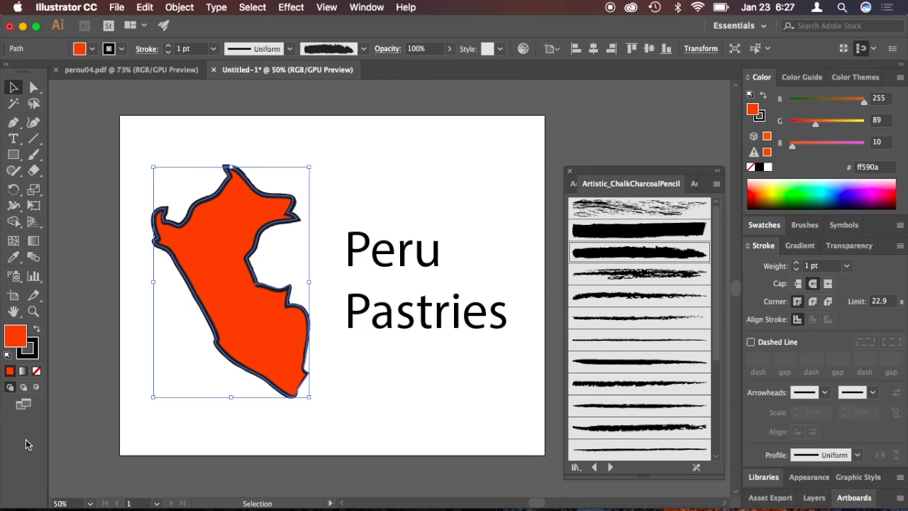
left_click(28, 349)
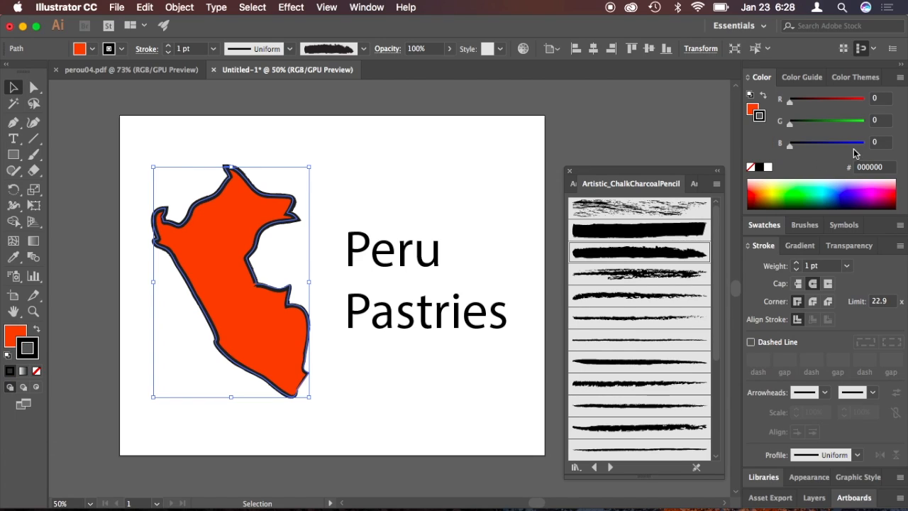
left_click(768, 182)
left_click(764, 186)
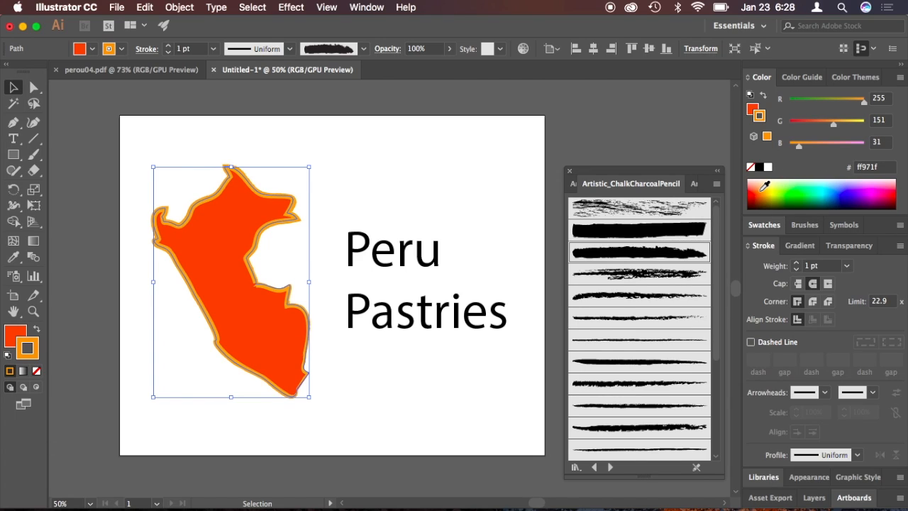
left_click(765, 197)
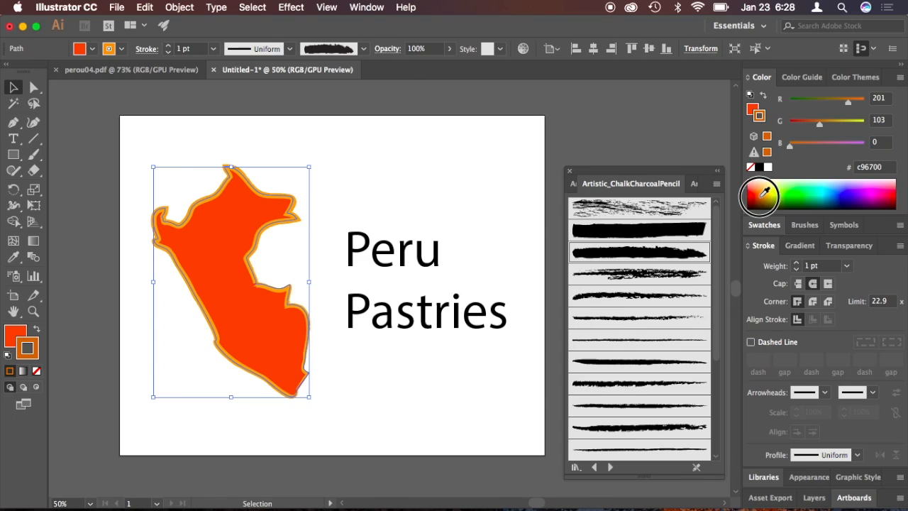
left_click(461, 192)
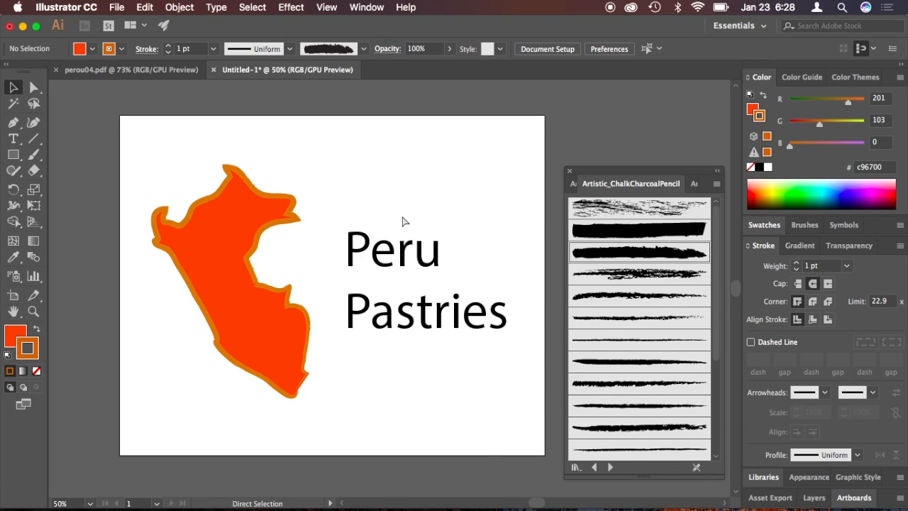
- Move the "Peru Pastries" text slightly up and closer to the map
key("super+minus")
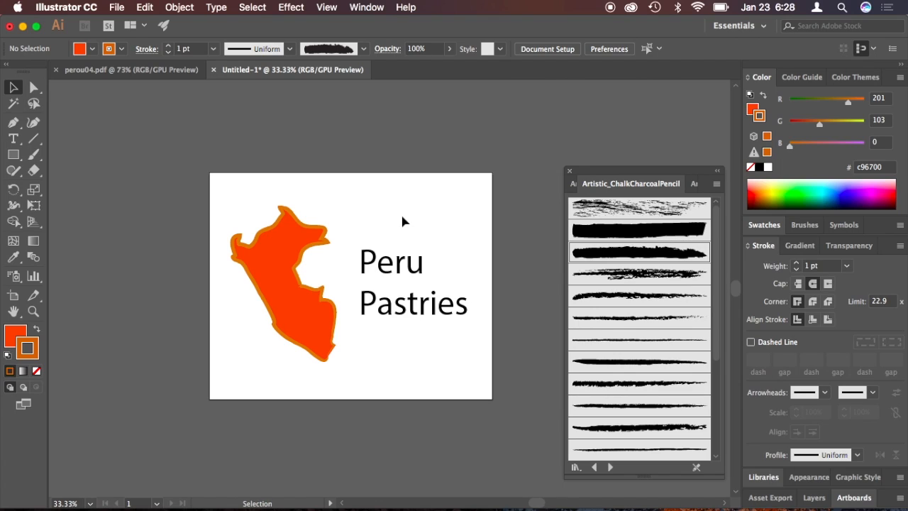
key("super+equal")
key("super+equal")
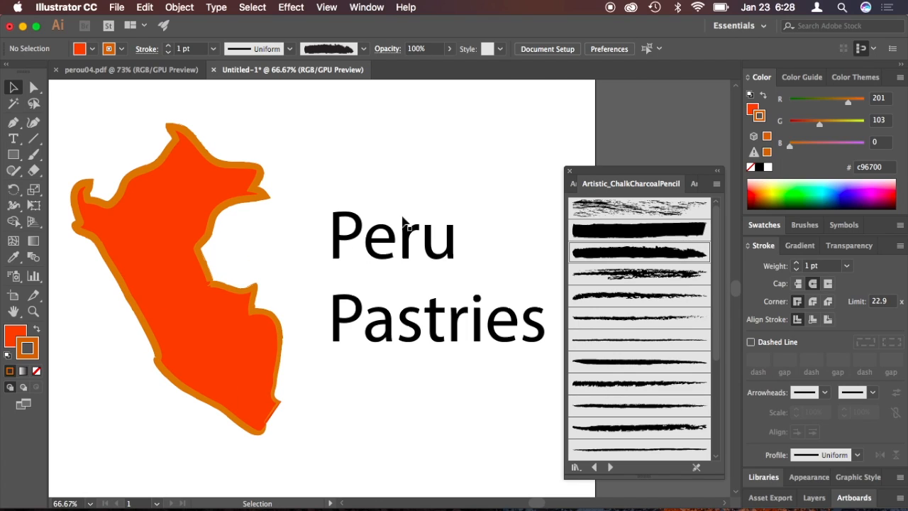
scroll(403, 222, "left", 3)
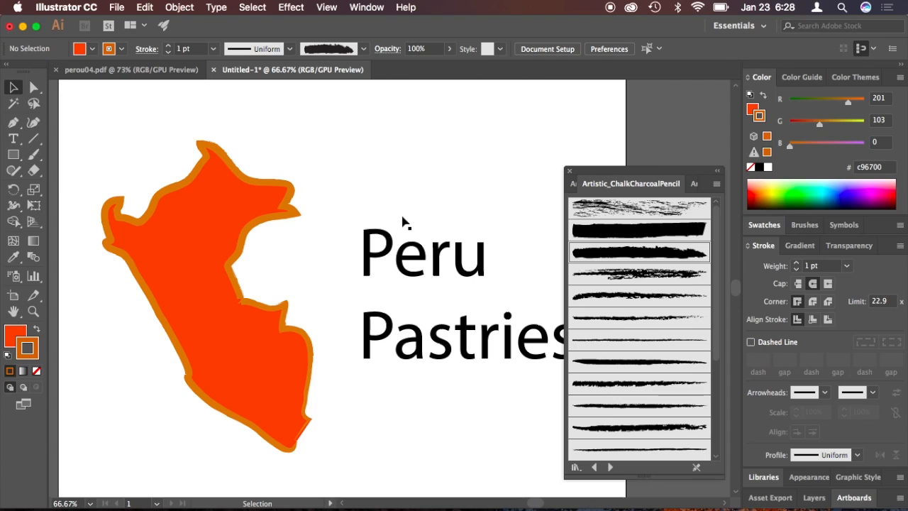
left_click_drag(389, 240, 370, 224)
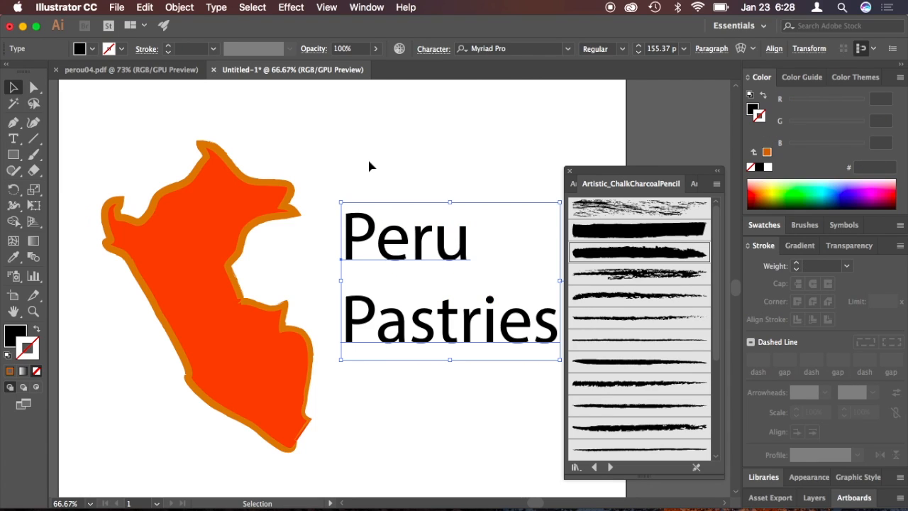